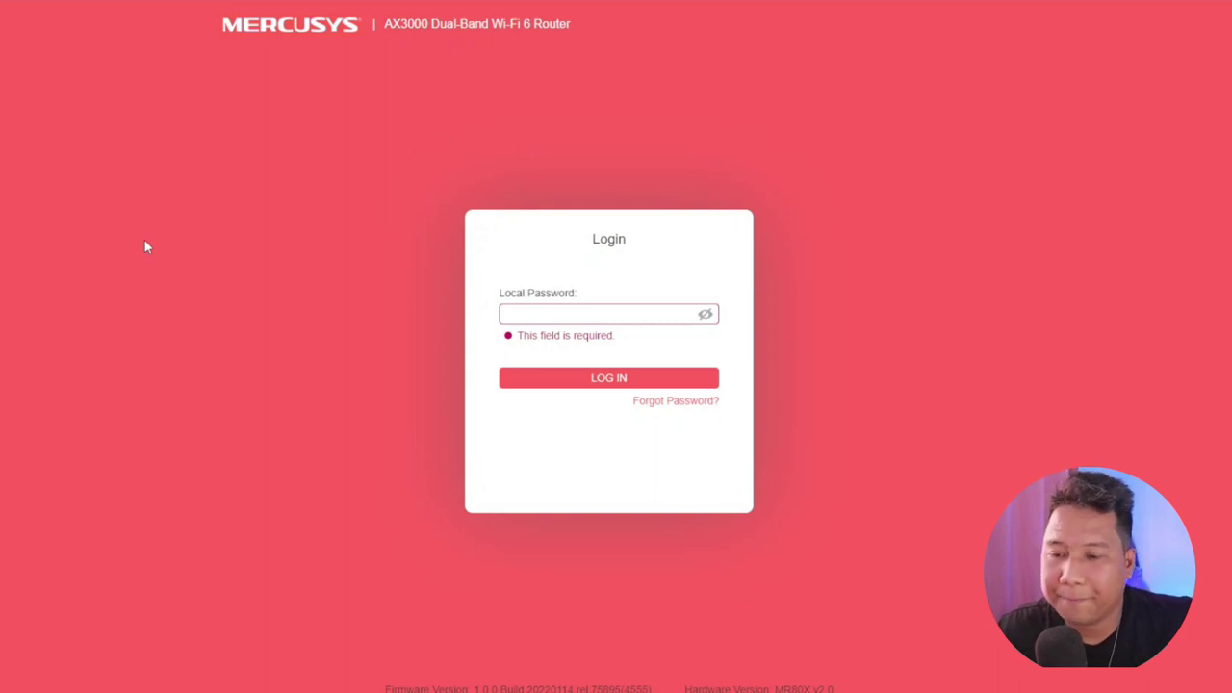
Log in with the local password and go to the Wireless Settings page
{"action": "left_click", "coordinate": [529, 315]}
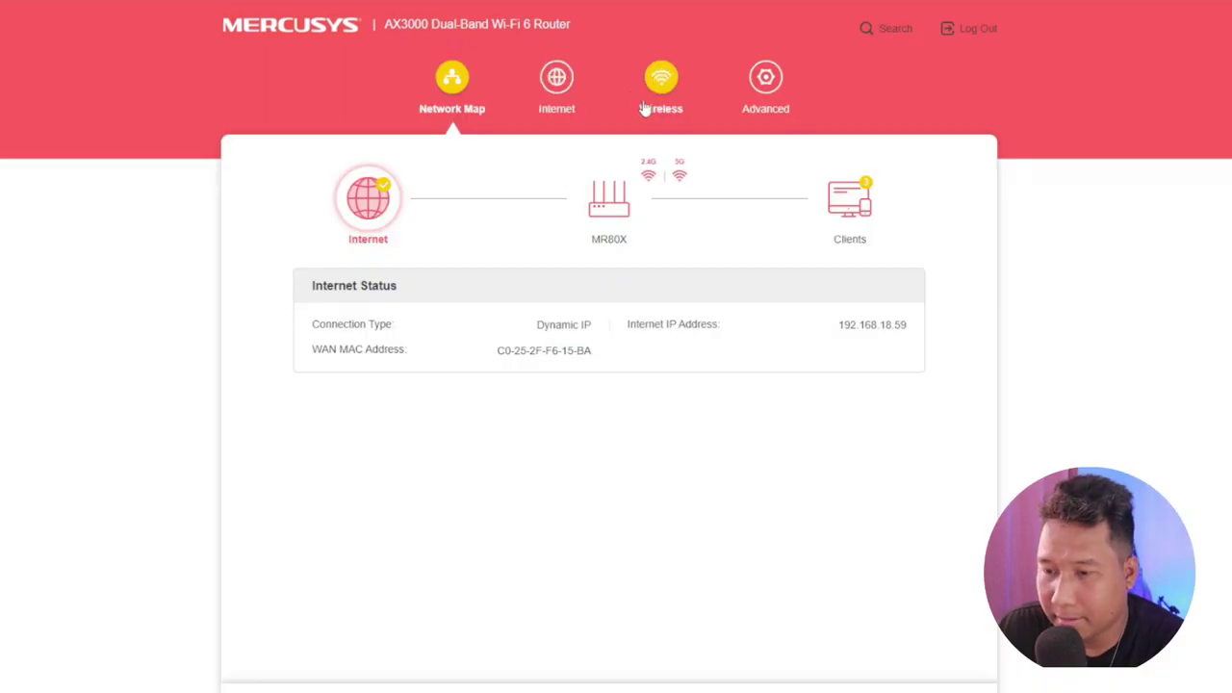
{"action": "left_click", "coordinate": [661, 87]}
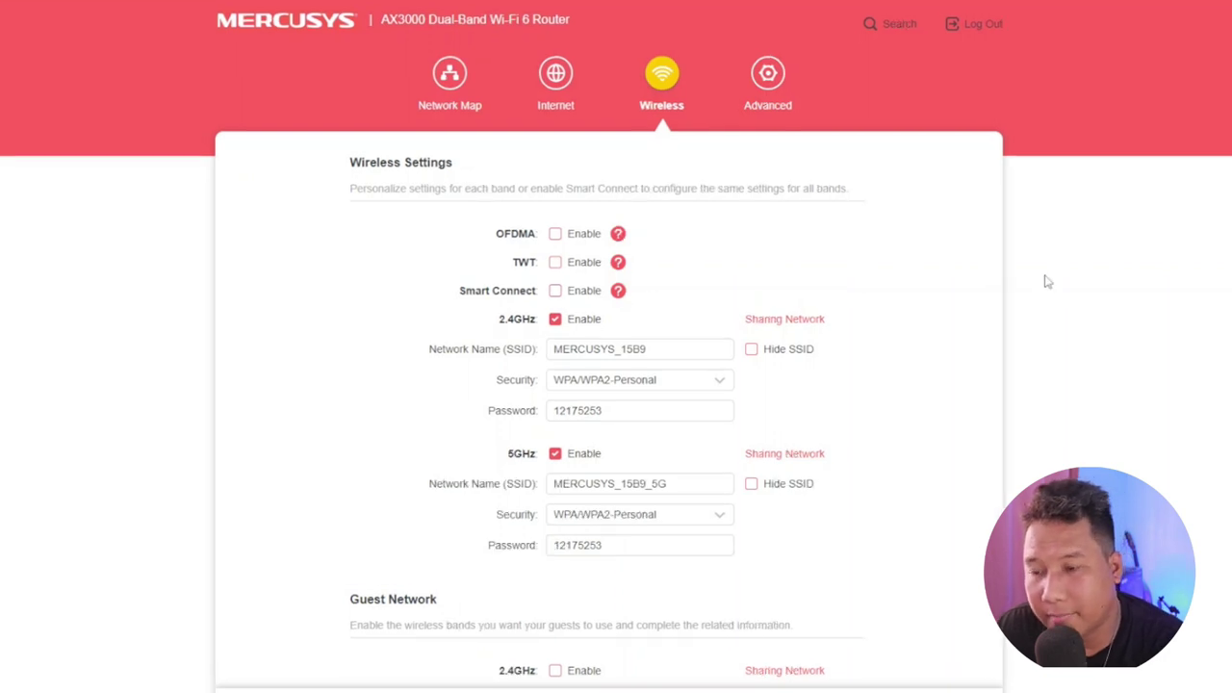
Enable OFDMA, read its client-support note, and toggle the 2.4GHz band off and back on
{"action": "left_click", "coordinate": [541, 255]}
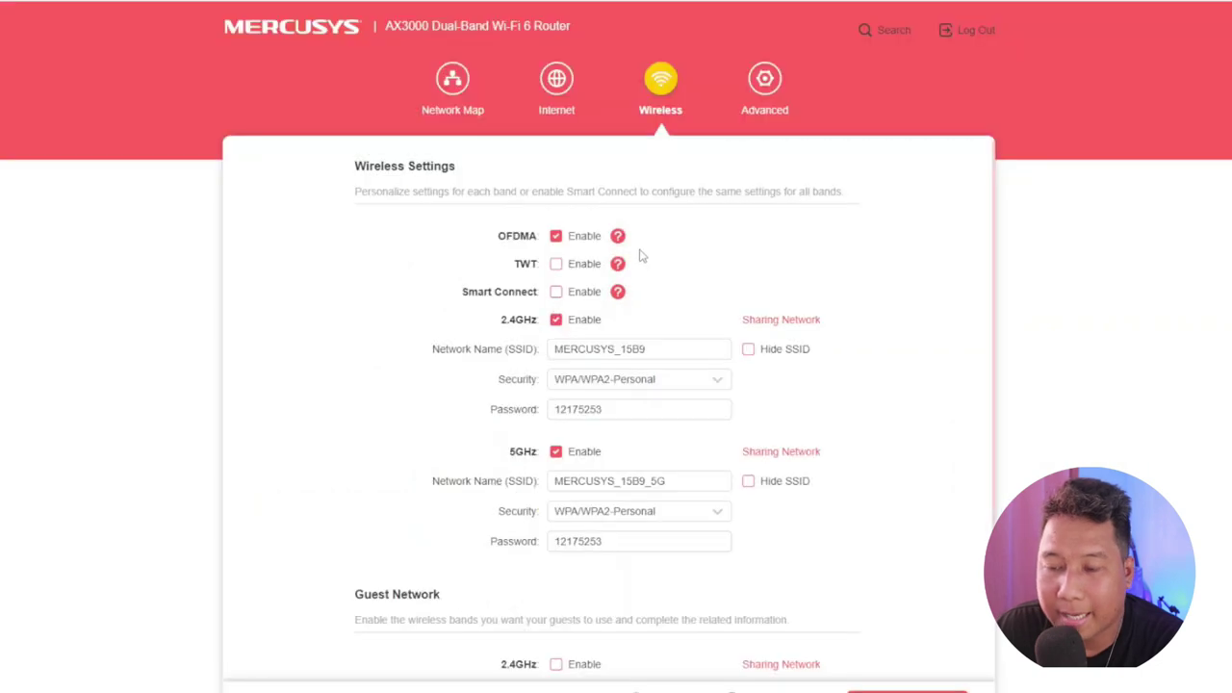
{"action": "mouse_move", "coordinate": [675, 263]}
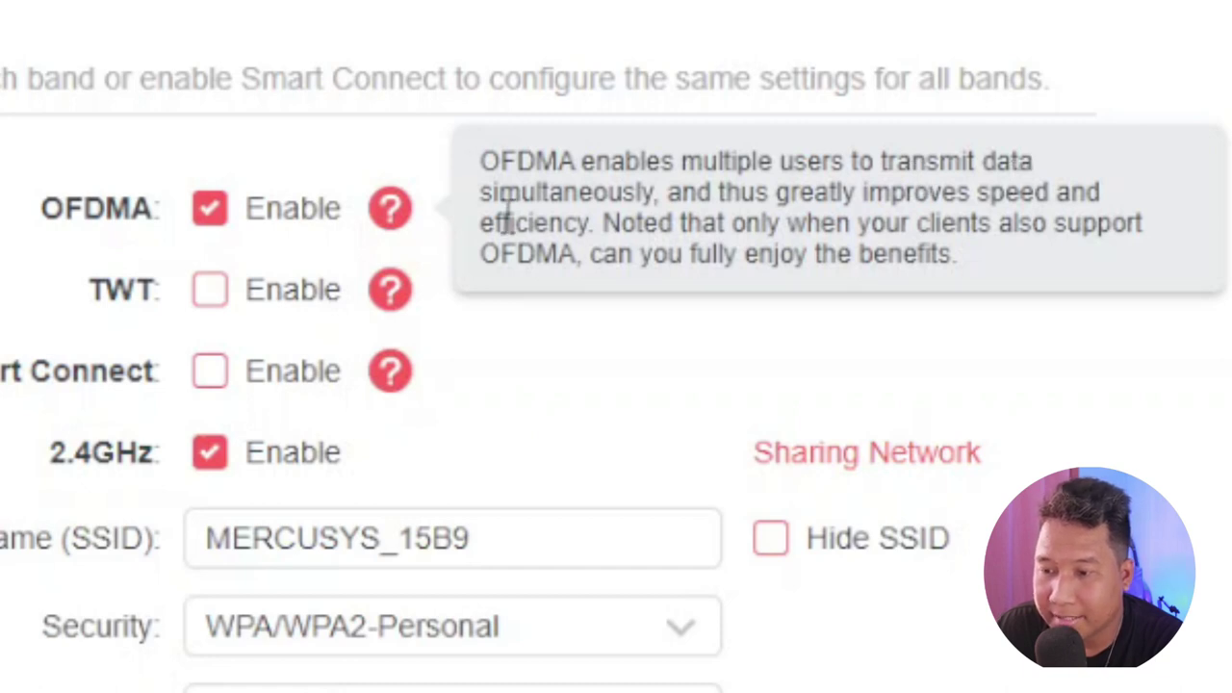
{"action": "left_click_drag", "start_coordinate": [681, 193], "coordinate": [1114, 200]}
{"action": "left_click", "coordinate": [737, 231]}
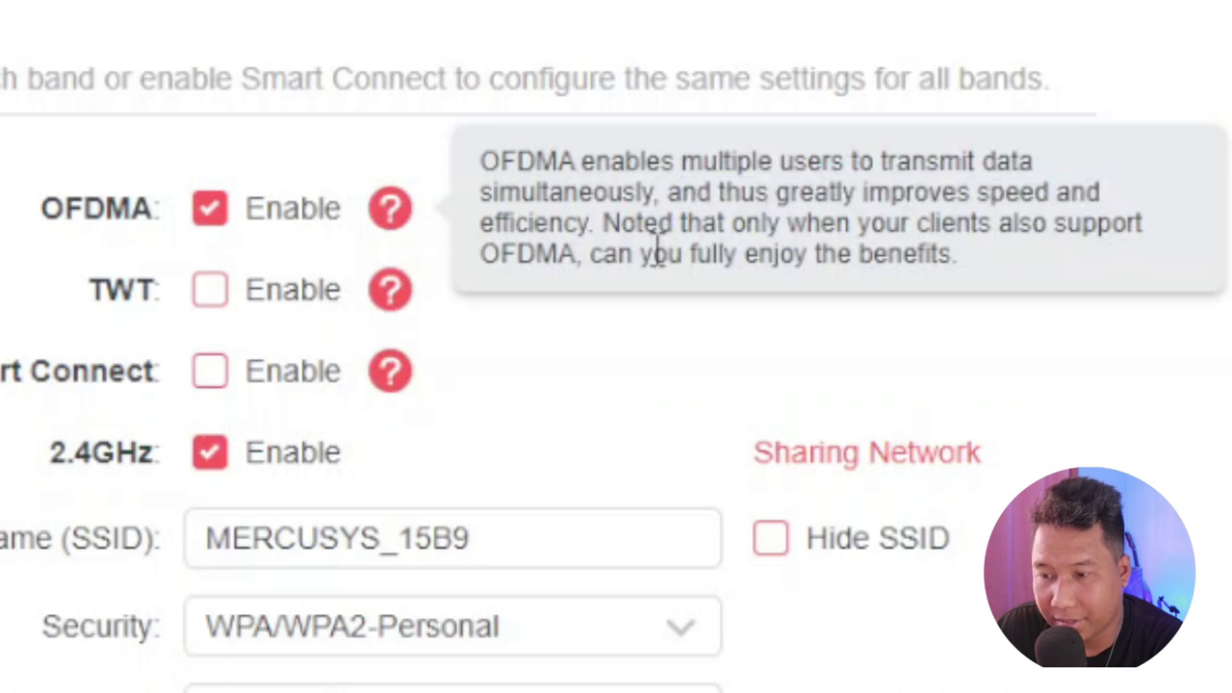
{"action": "left_click_drag", "start_coordinate": [600, 222], "coordinate": [960, 260]}
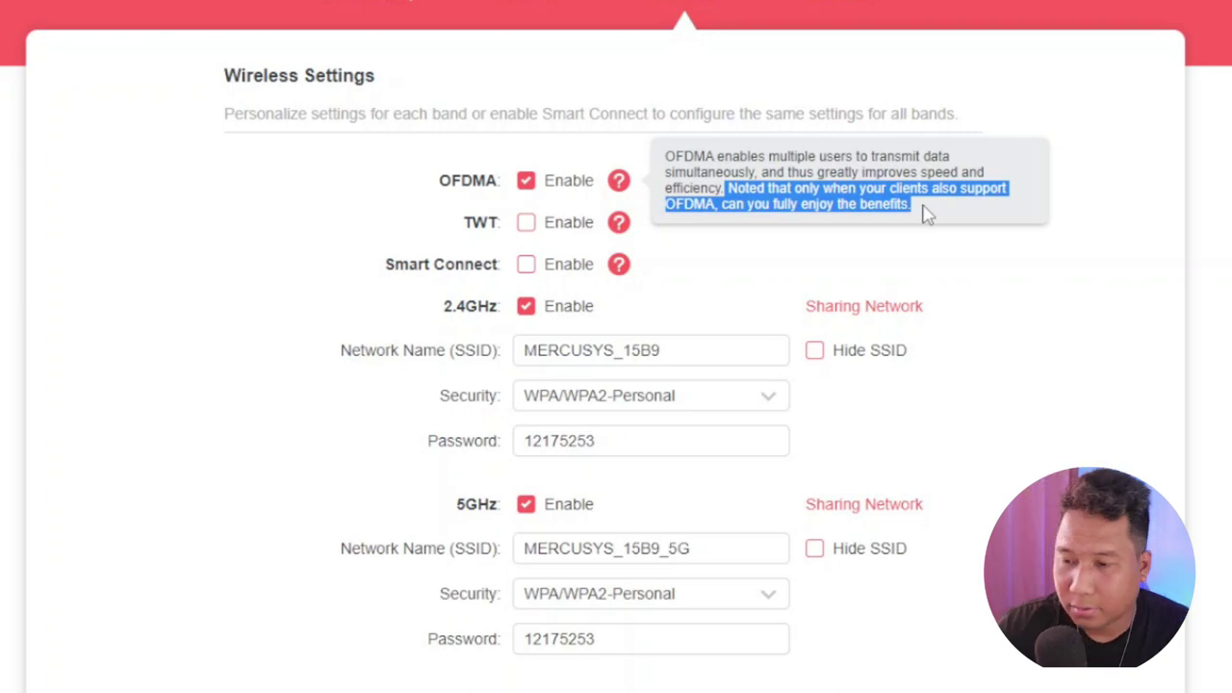
{"action": "left_click", "coordinate": [526, 310]}
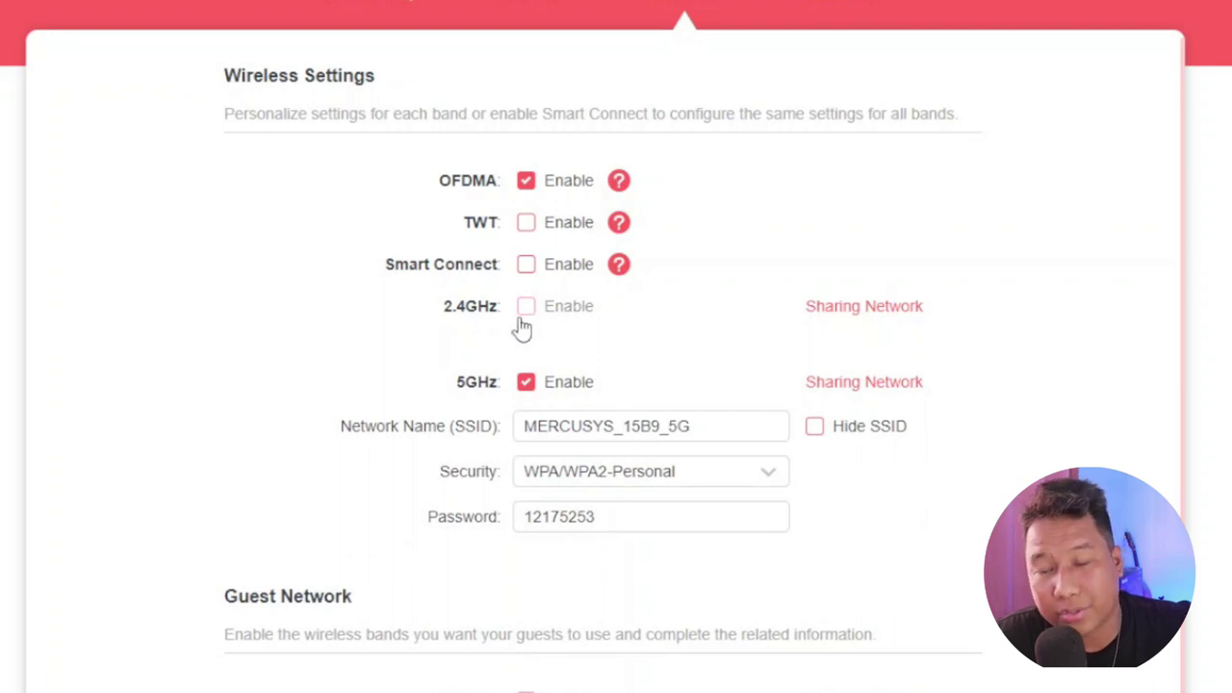
{"action": "left_click", "coordinate": [530, 320]}
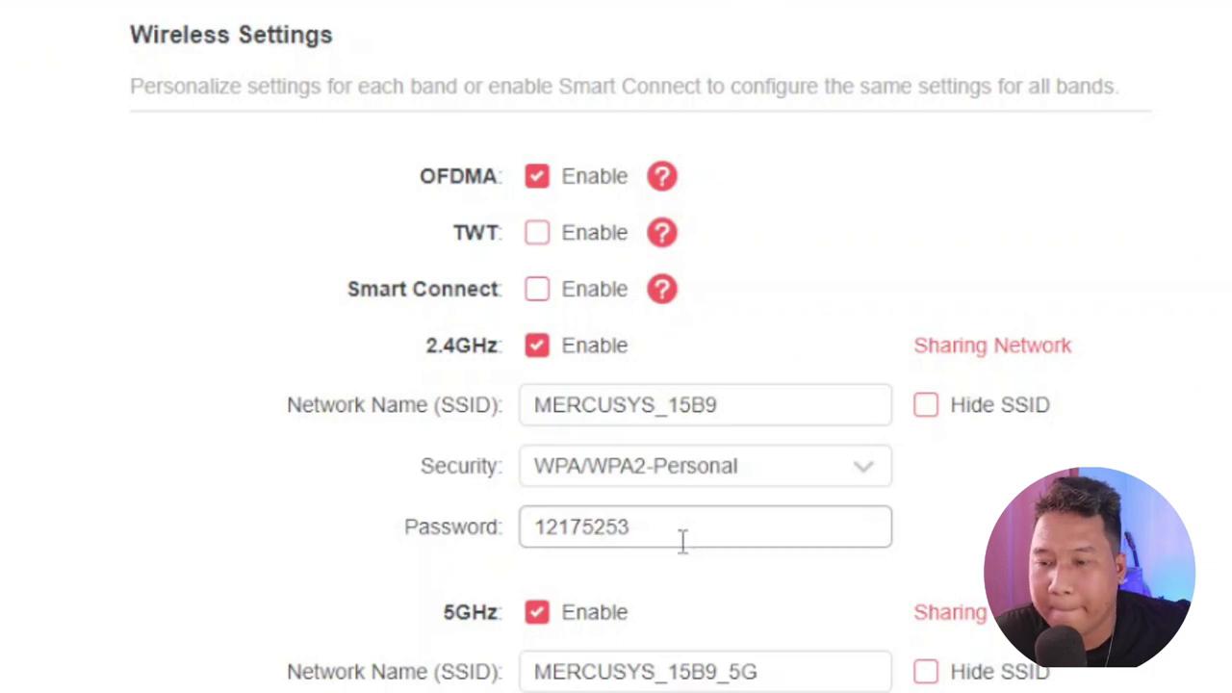
Rename the 2.4GHz SSID to Qkotman and the 5GHz SSID to QKOTMAN_5G
{"action": "left_click_drag", "start_coordinate": [658, 539], "coordinate": [470, 525]}
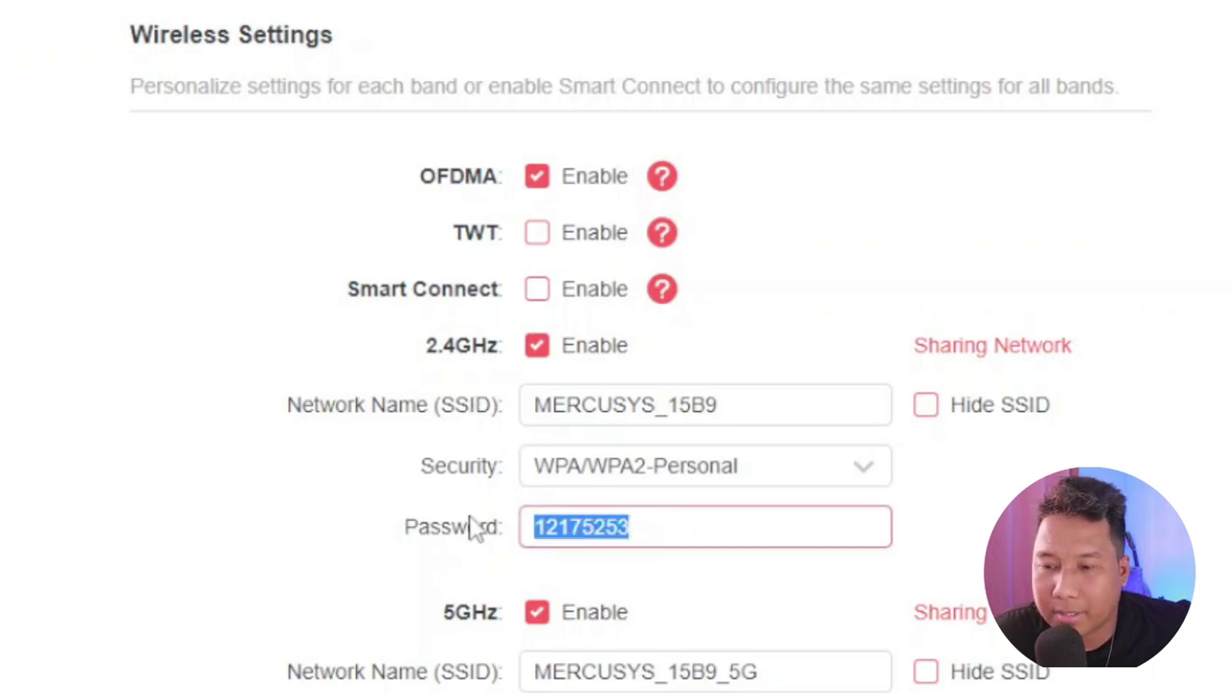
{"action": "left_click_drag", "start_coordinate": [734, 404], "coordinate": [499, 412]}
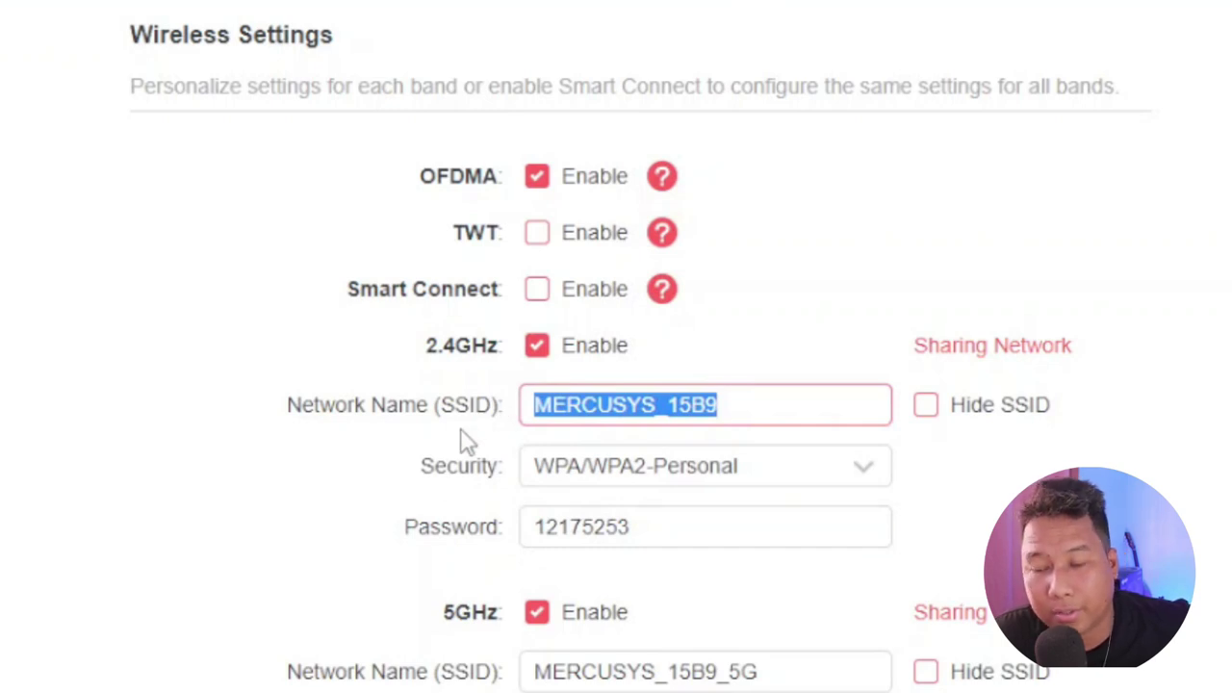
{"action": "left_click_drag", "start_coordinate": [760, 416], "coordinate": [520, 410]}
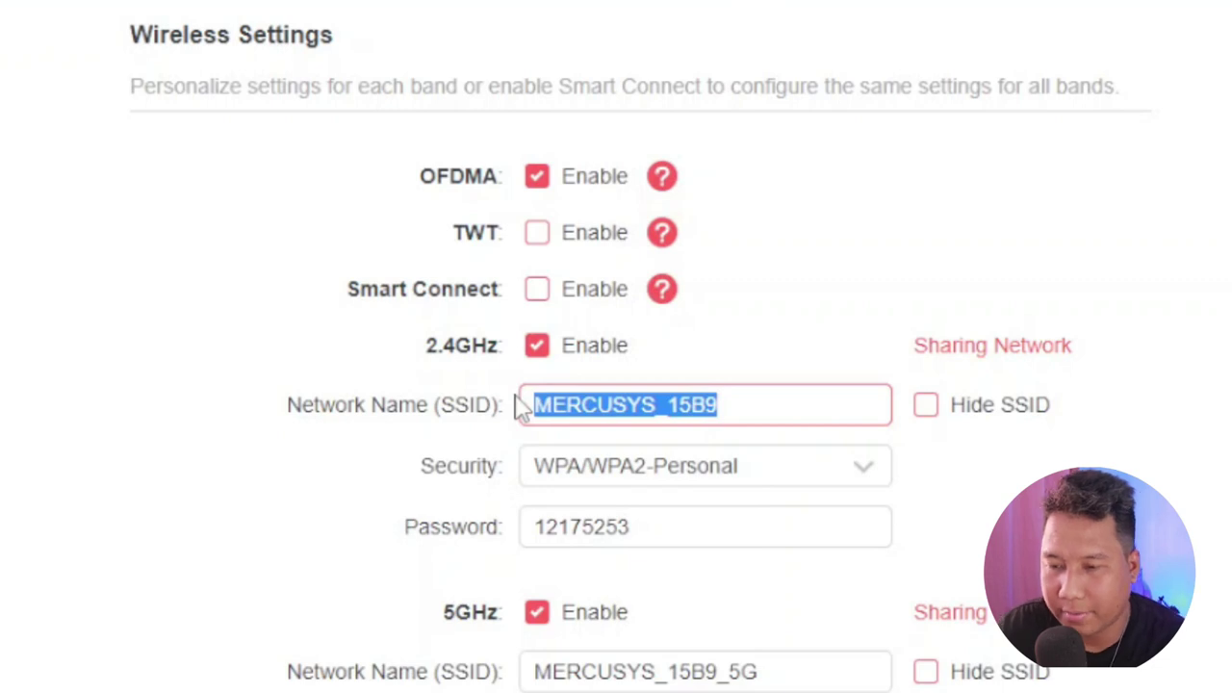
{"action": "type", "text": "Qkotman"}
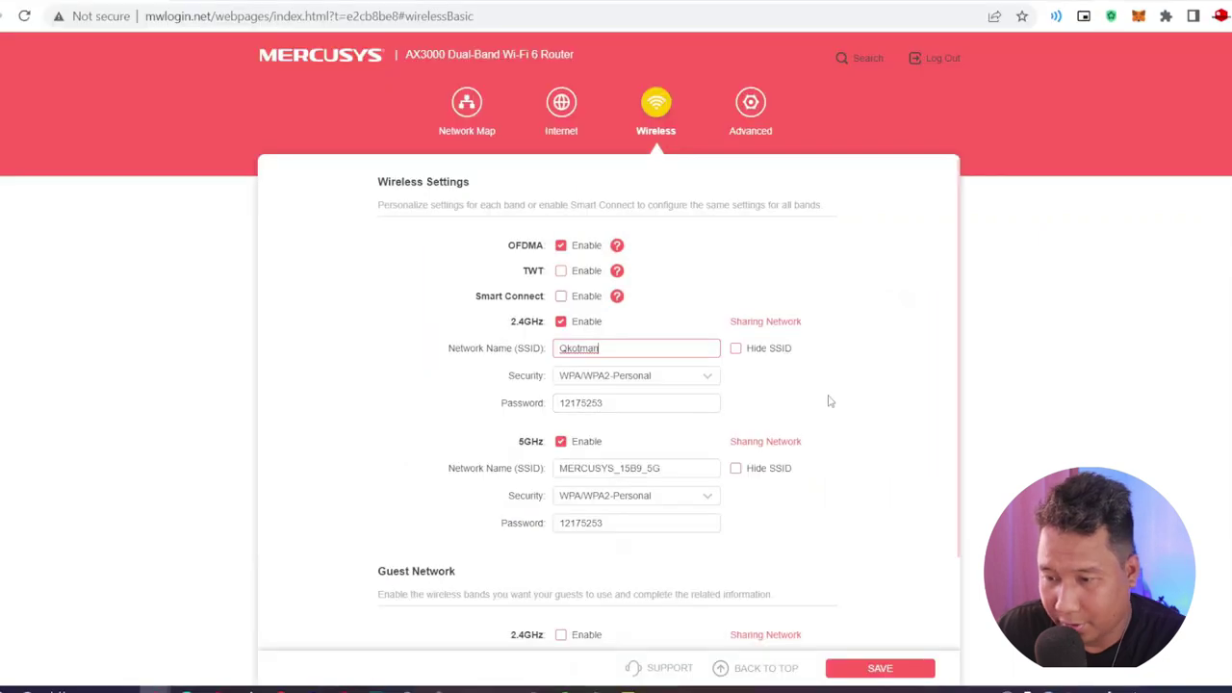
{"action": "left_click", "coordinate": [1003, 443]}
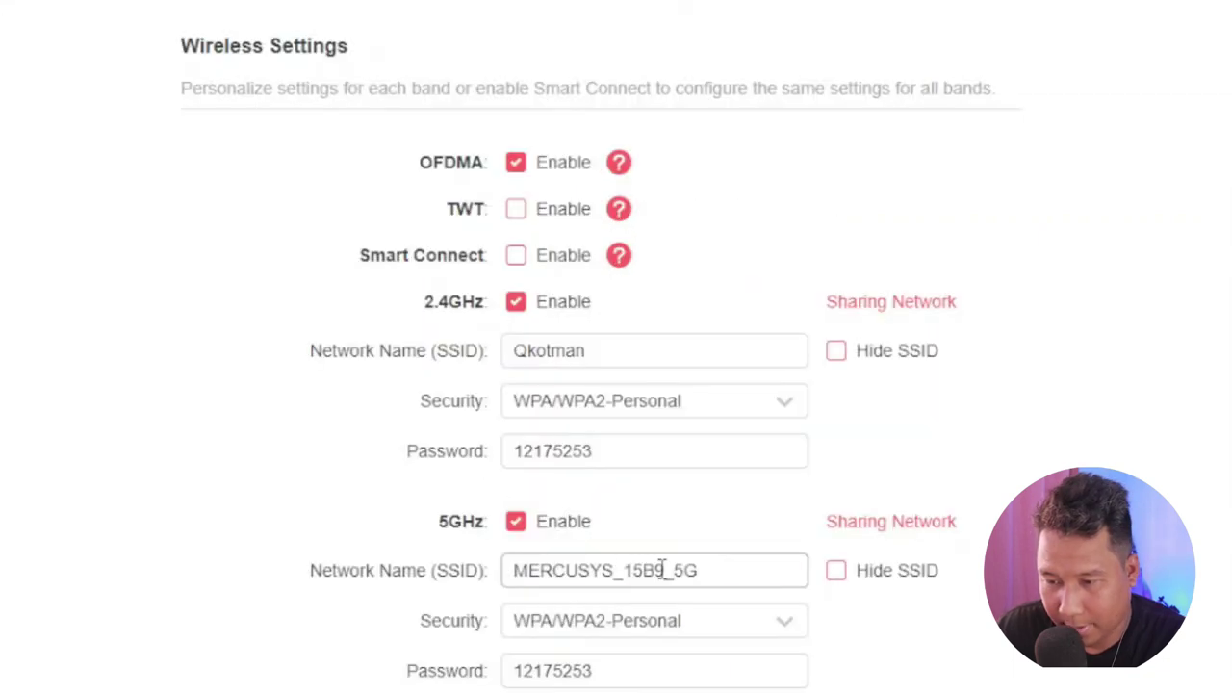
{"action": "left_click_drag", "start_coordinate": [643, 468], "coordinate": [523, 471]}
{"action": "type", "text": "QKOTMAN"}
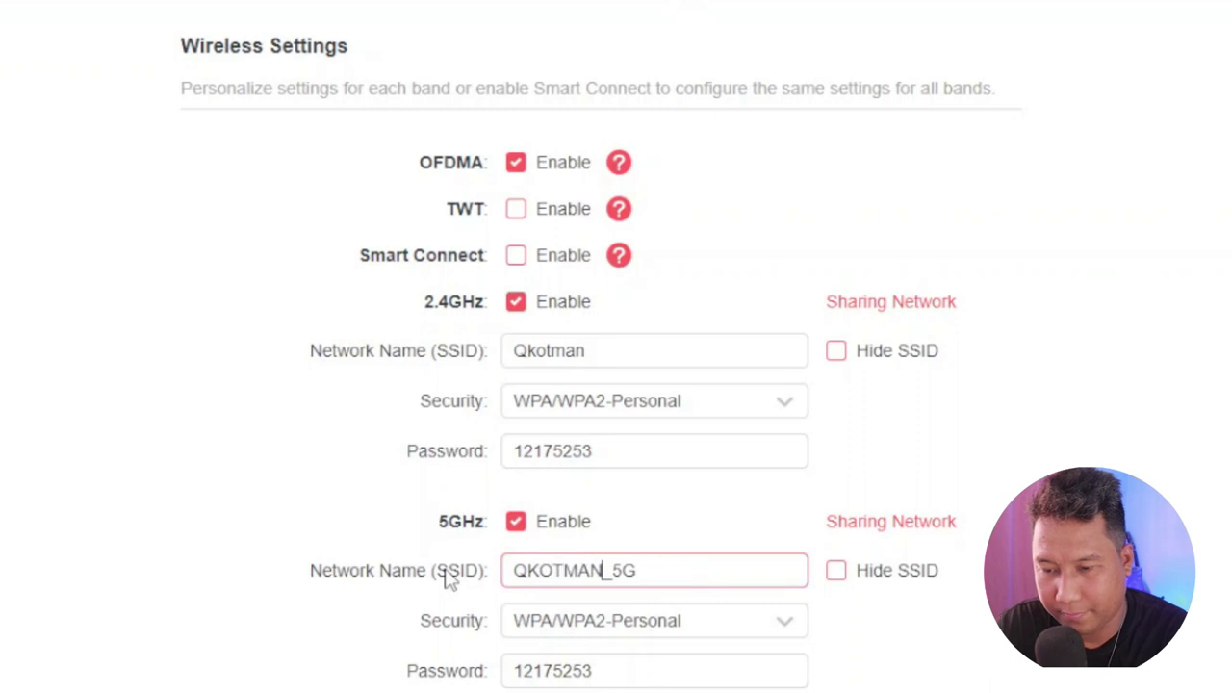
{"action": "left_click", "coordinate": [1034, 680]}
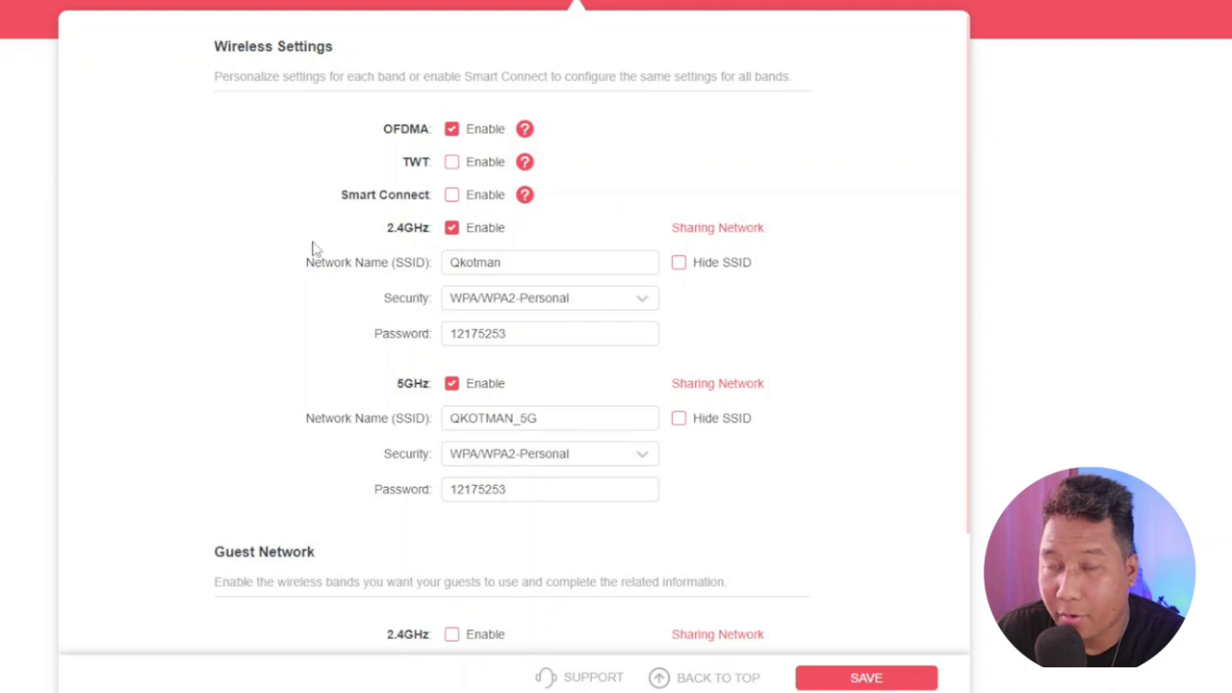
Enable the 2.4GHz guest network and name it Qkotman_Guest
{"action": "scroll", "coordinate": [759, 598], "scroll_direction": "down", "scroll_amount": 1}
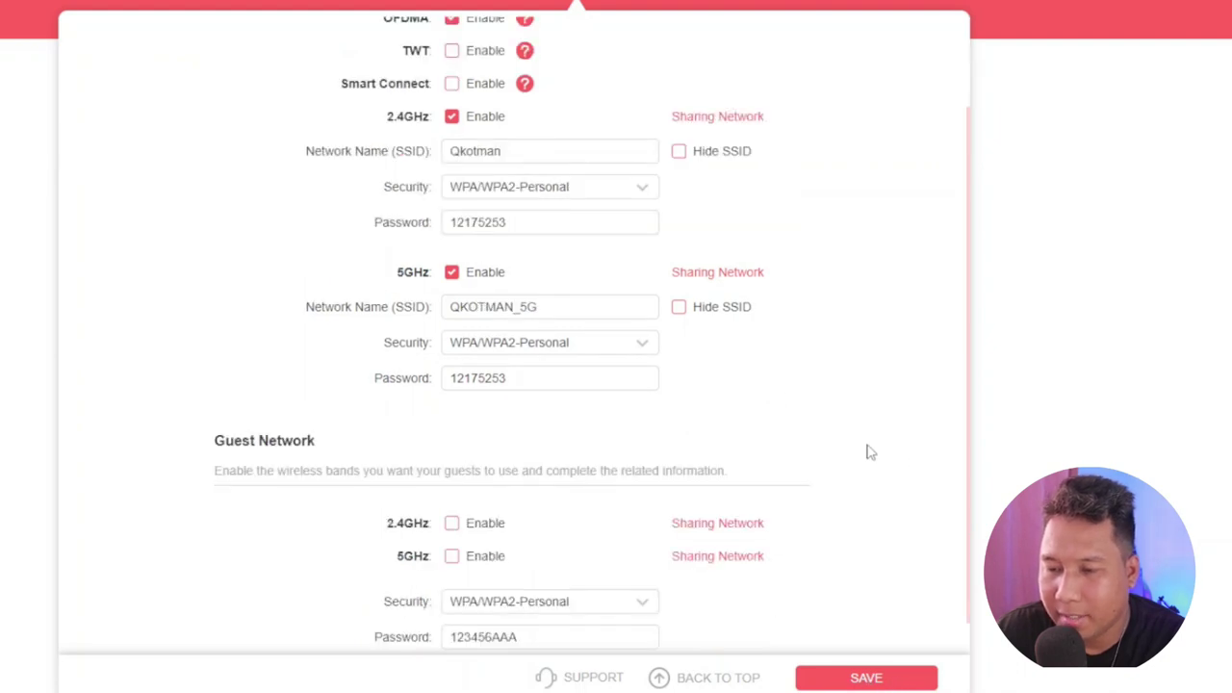
{"action": "scroll", "coordinate": [842, 374], "scroll_direction": "down", "scroll_amount": 1}
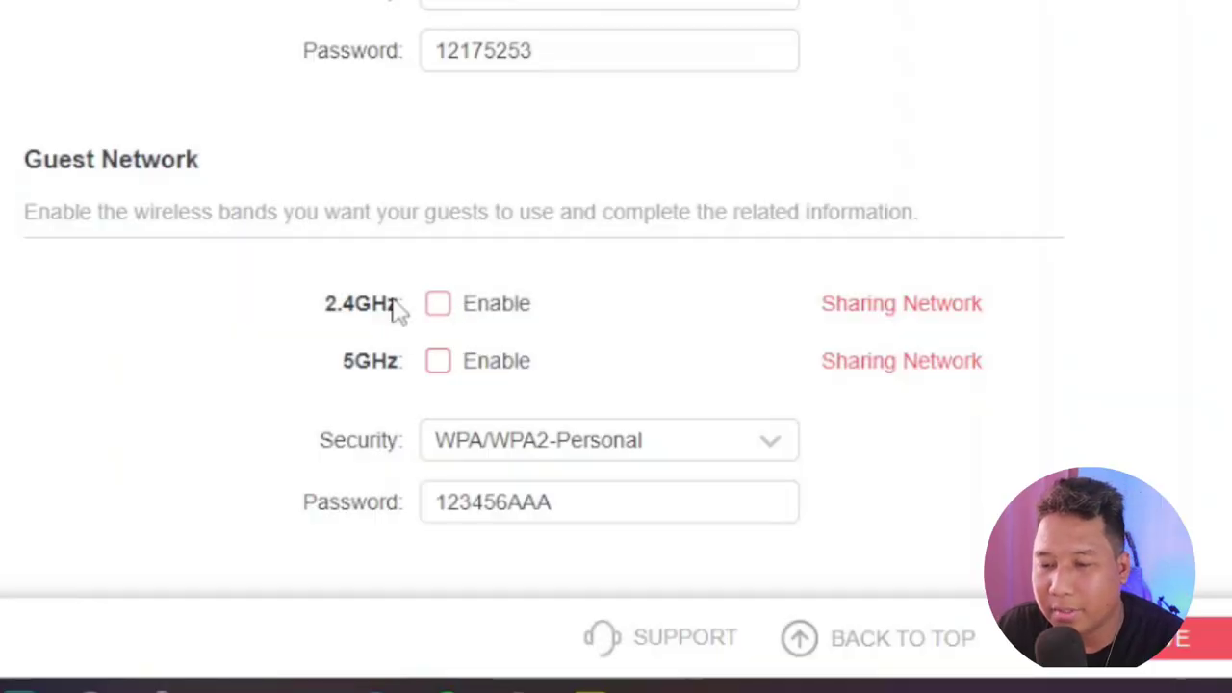
{"action": "left_click", "coordinate": [437, 306]}
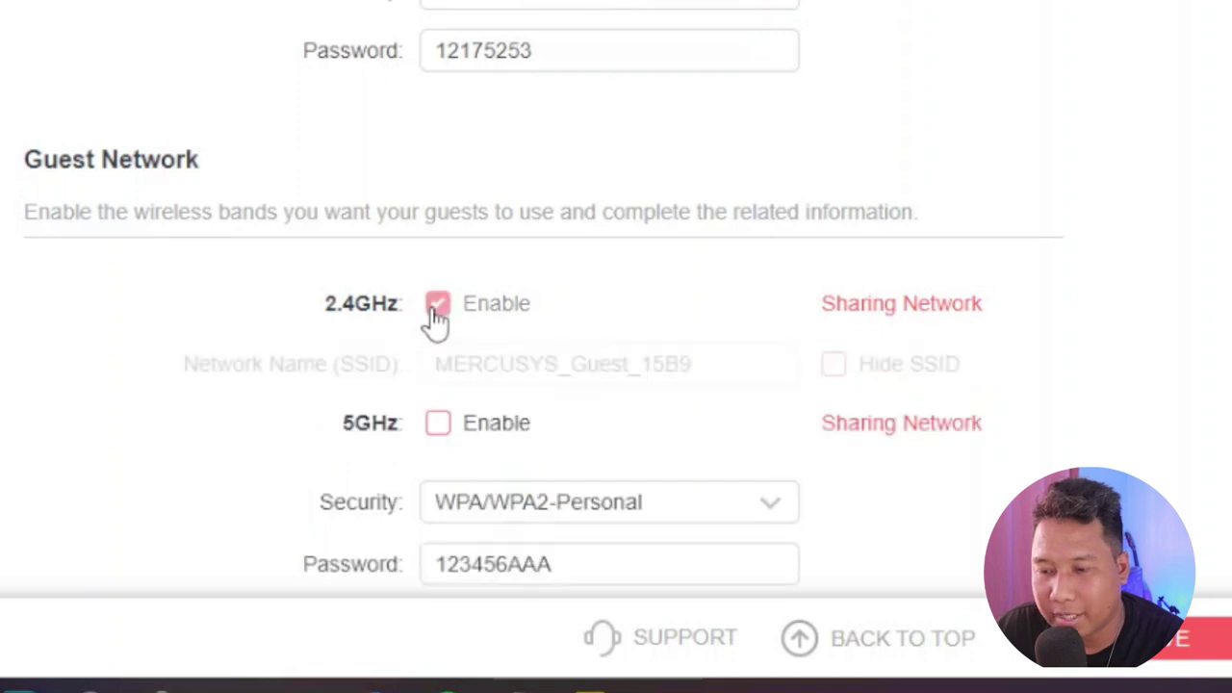
{"action": "scroll", "coordinate": [1069, 202], "scroll_direction": "down", "scroll_amount": 1}
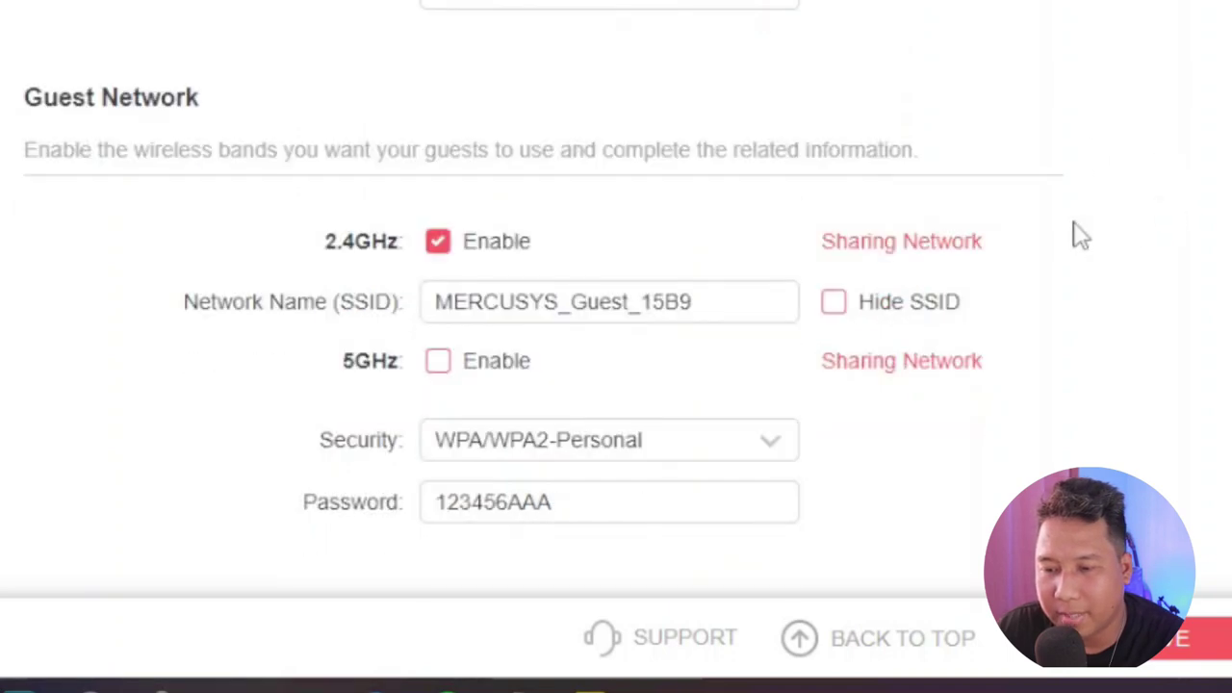
{"action": "left_click", "coordinate": [717, 307]}
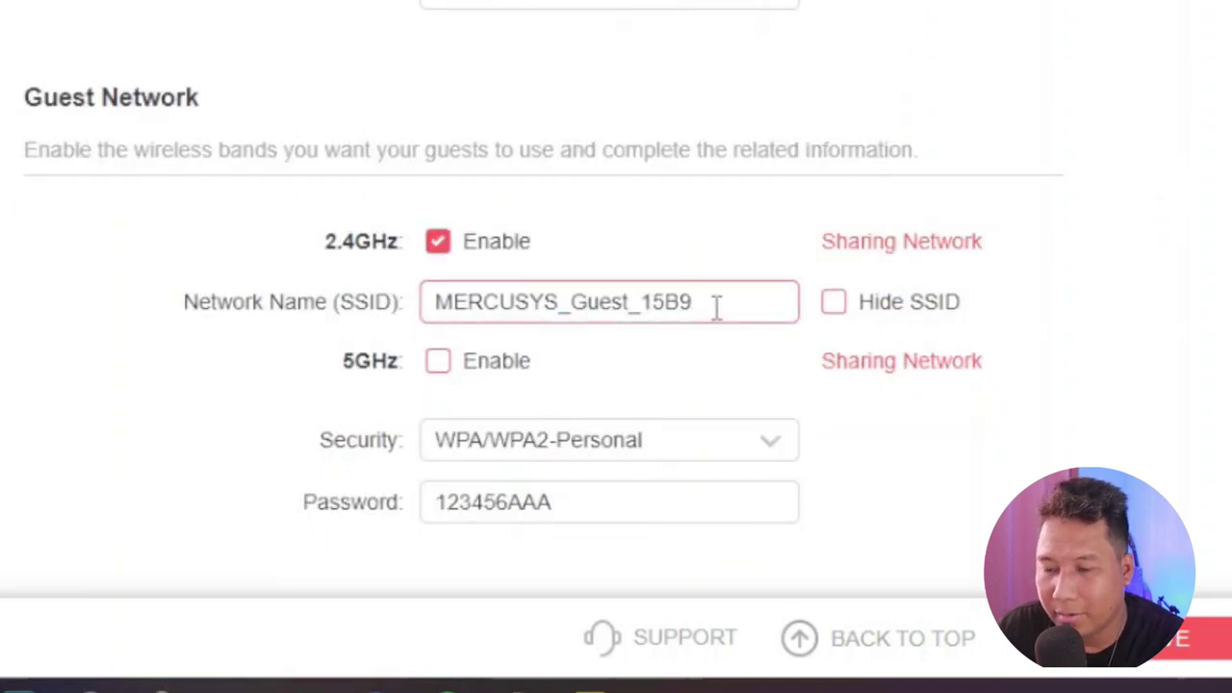
{"action": "left_click_drag", "start_coordinate": [717, 306], "coordinate": [216, 293]}
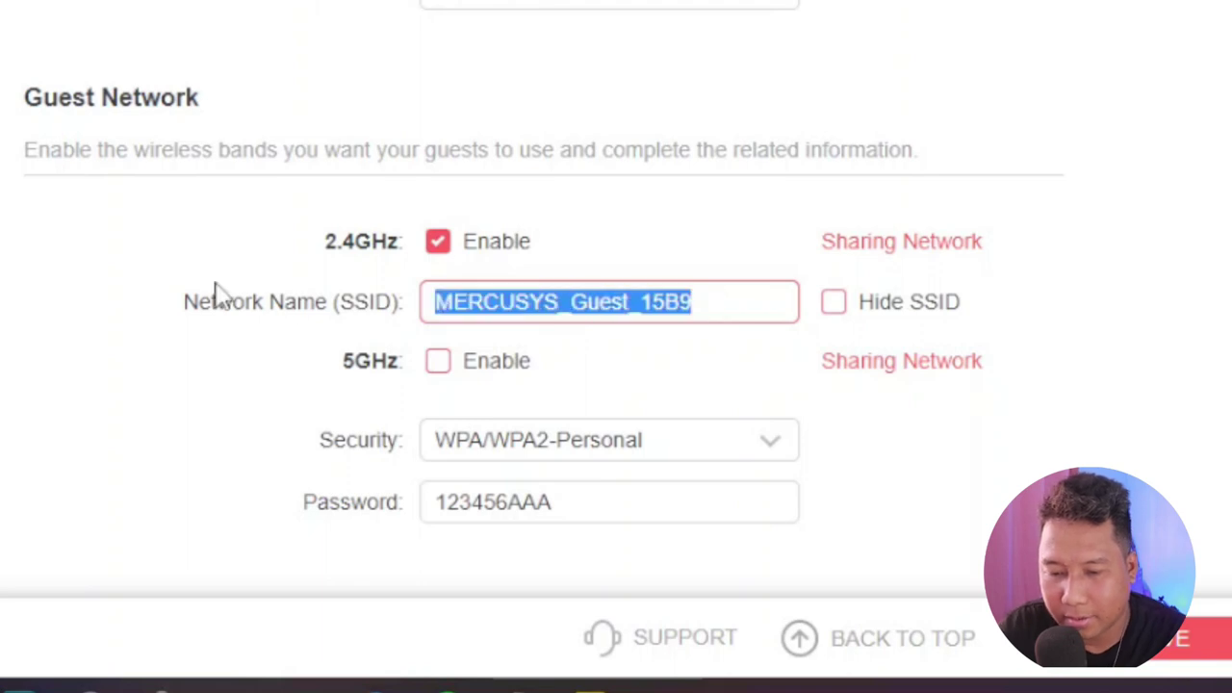
{"action": "type", "text": "q"}
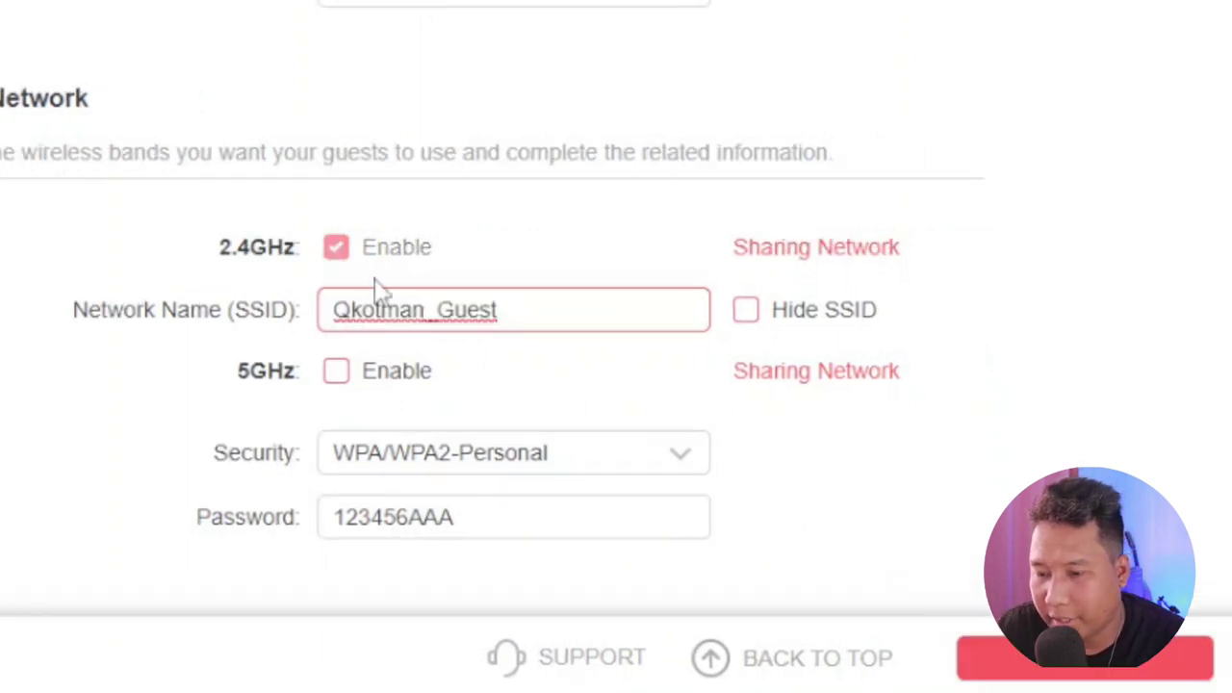
Set the guest network's Wi-Fi password and save all wireless settings
{"action": "left_click", "coordinate": [484, 517]}
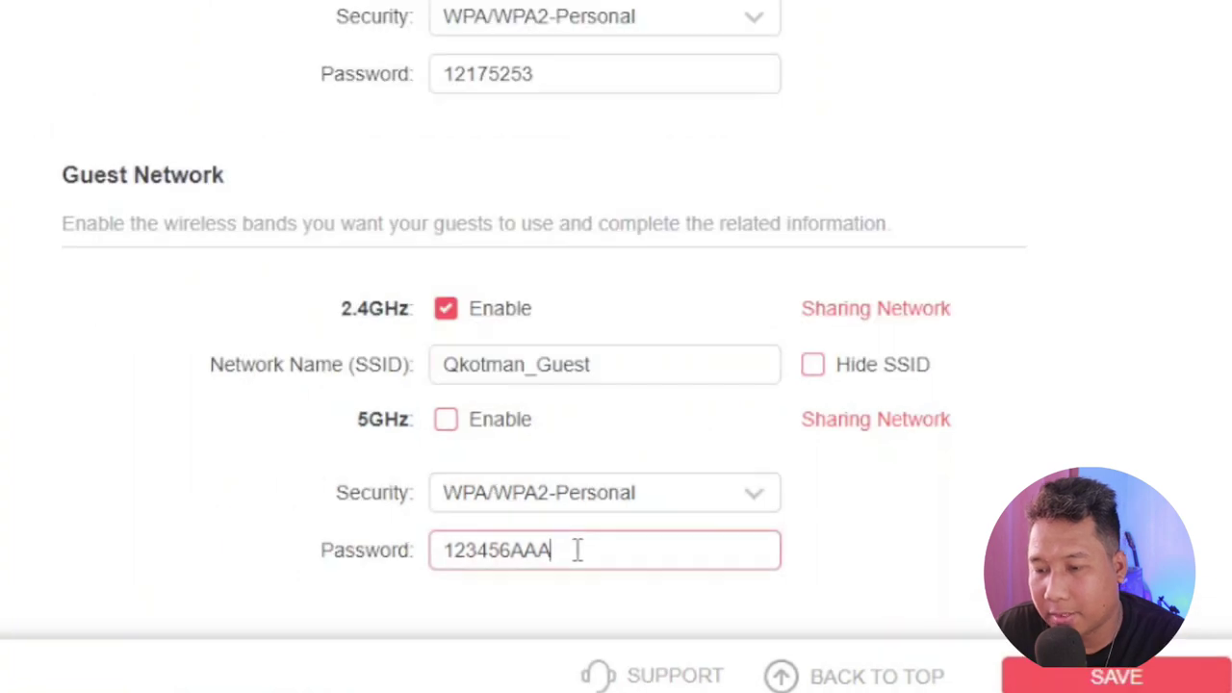
{"action": "left_click_drag", "start_coordinate": [578, 551], "coordinate": [297, 554]}
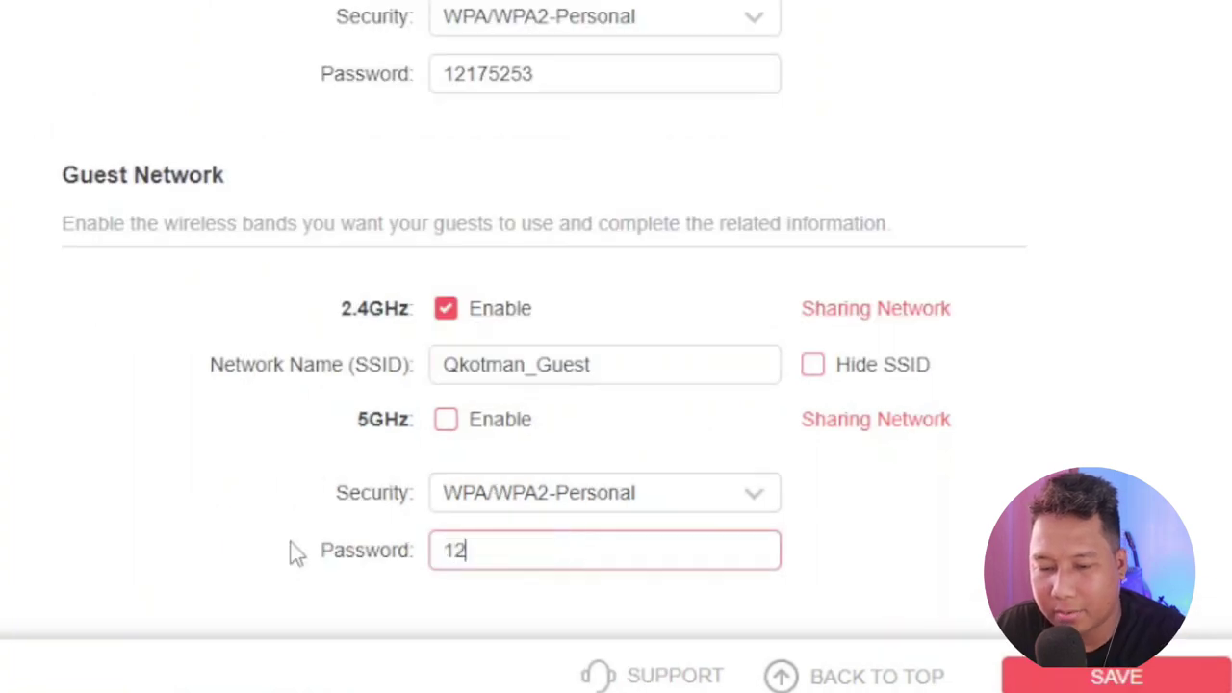
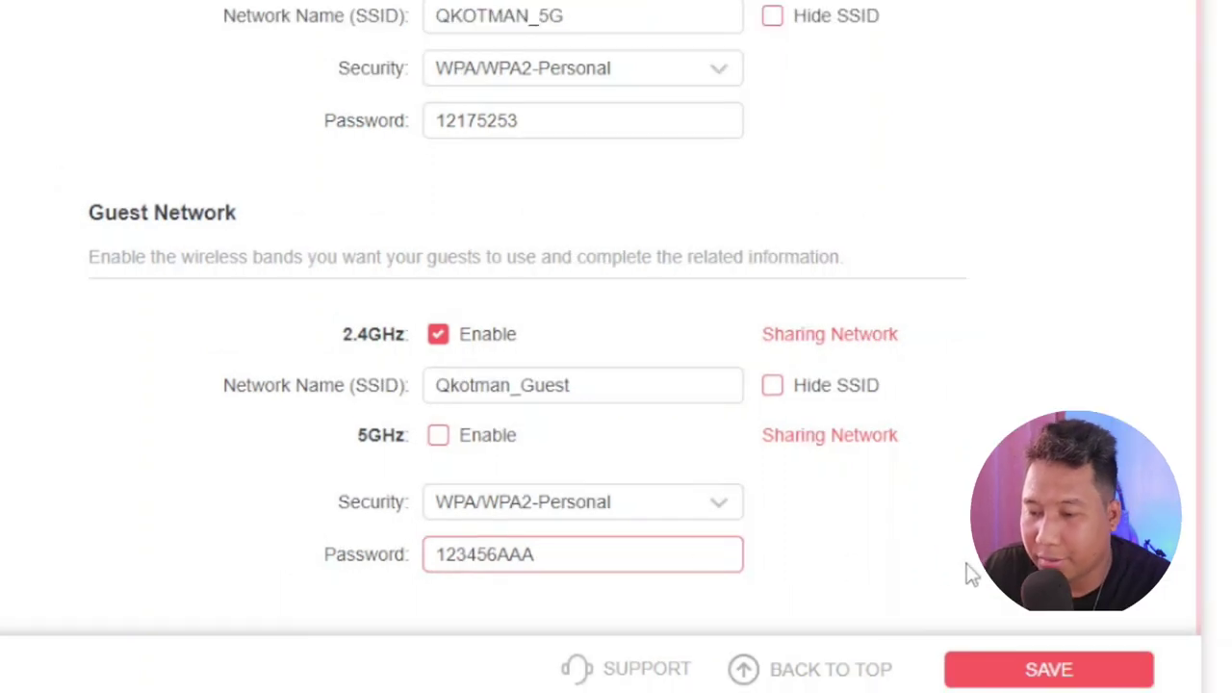
{"action": "left_click", "coordinate": [1069, 674]}
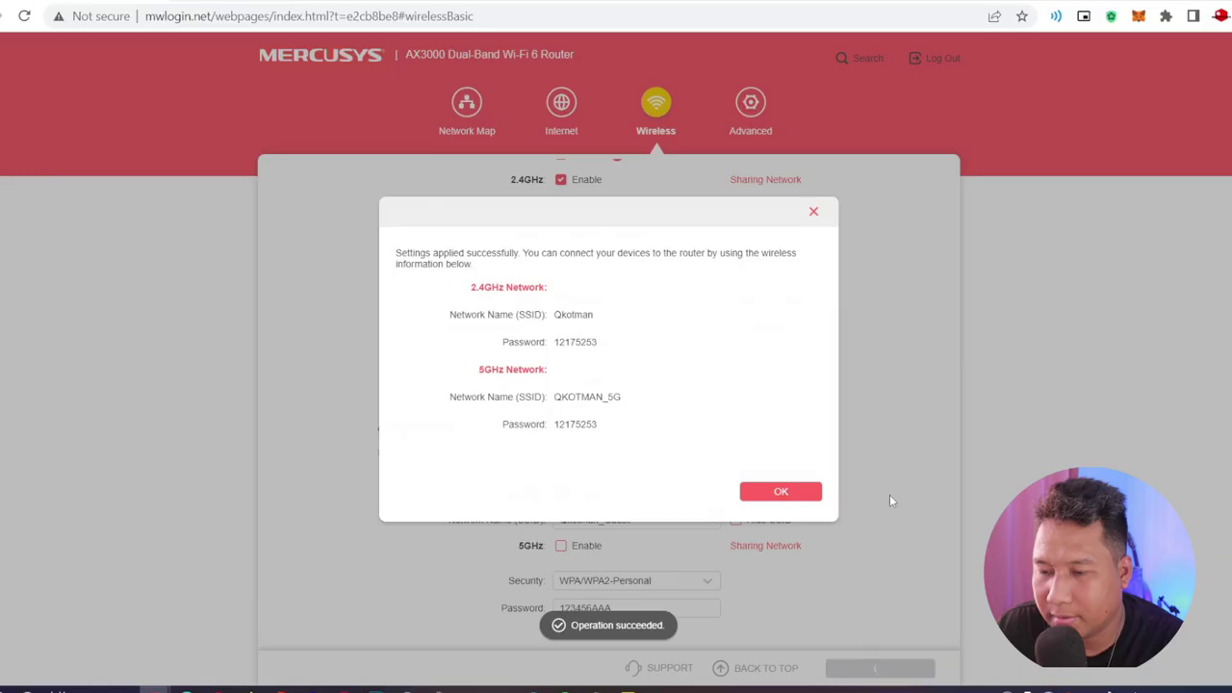
Dismiss the success message, connect the PC to MERCUSYS_15B9_5G, and go to Advanced settings
{"action": "left_click", "coordinate": [781, 493]}
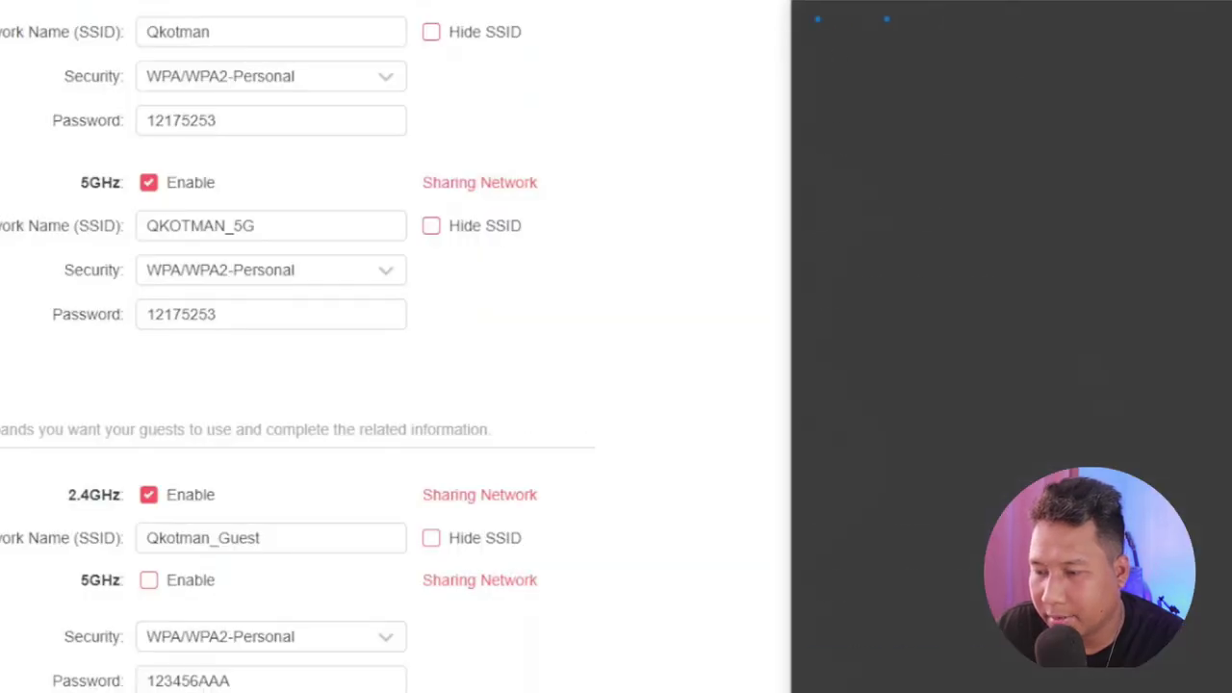
{"action": "left_click", "coordinate": [1017, 21]}
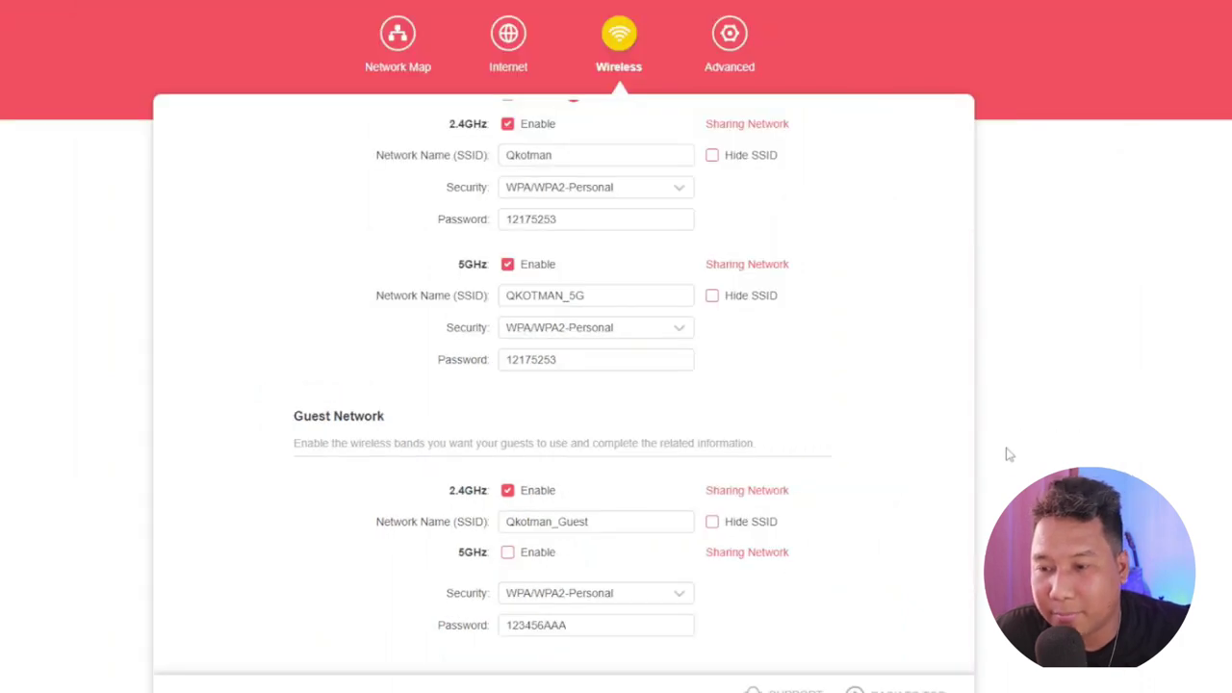
{"action": "left_click", "coordinate": [730, 48]}
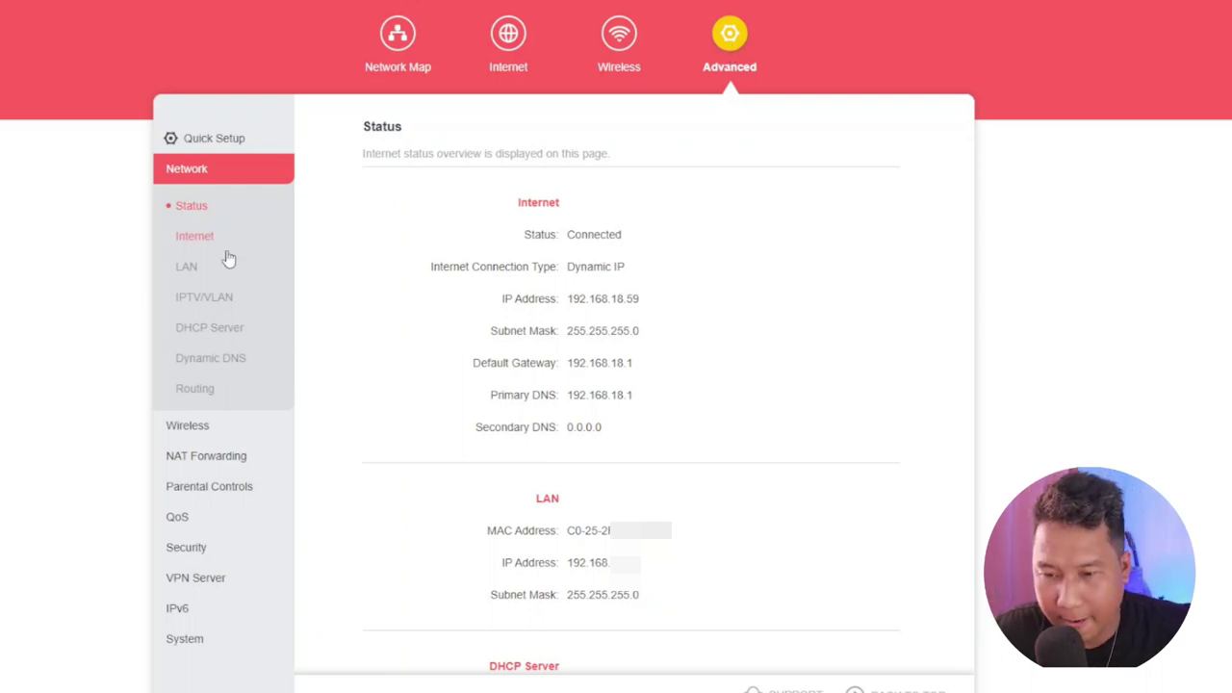
Create a new Parental Controls profile named Child1
{"action": "left_click", "coordinate": [234, 491]}
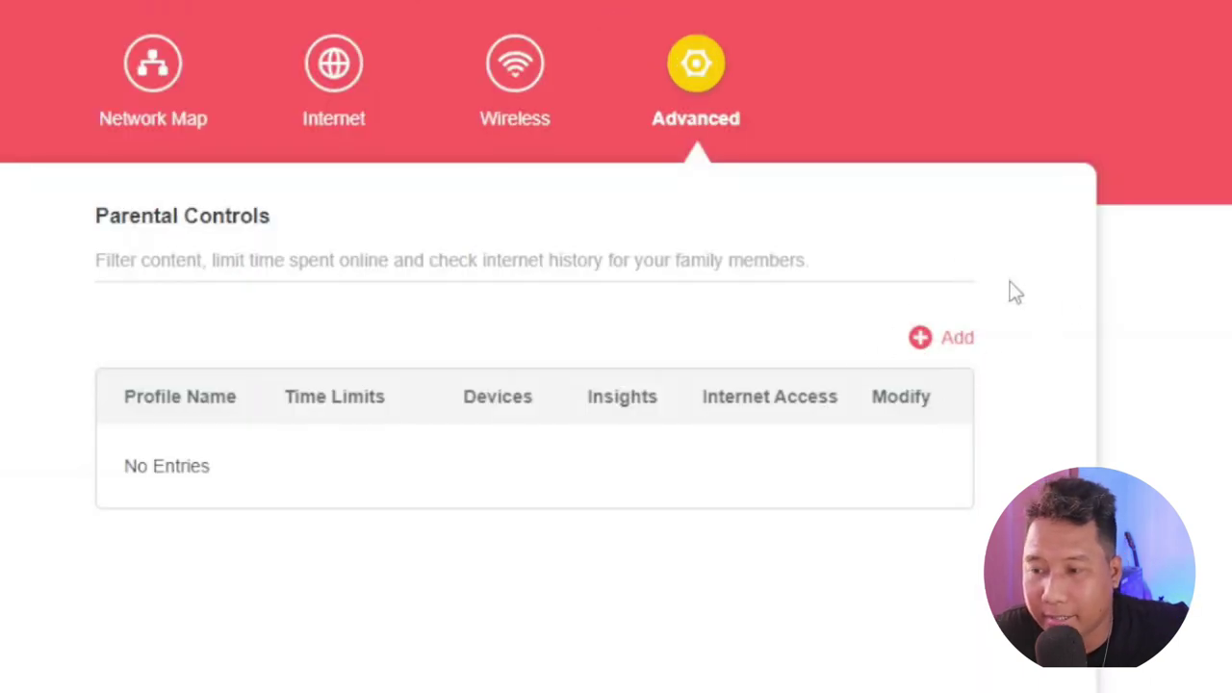
{"action": "left_click", "coordinate": [949, 342]}
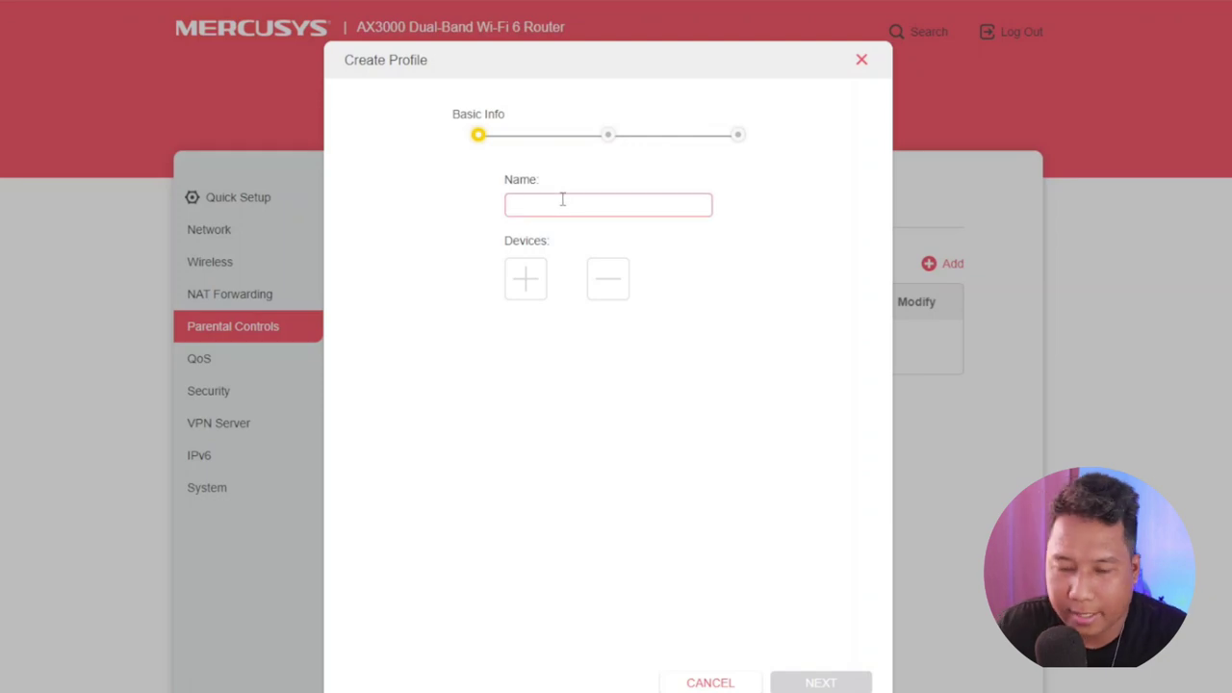
{"action": "type", "text": "Child1"}
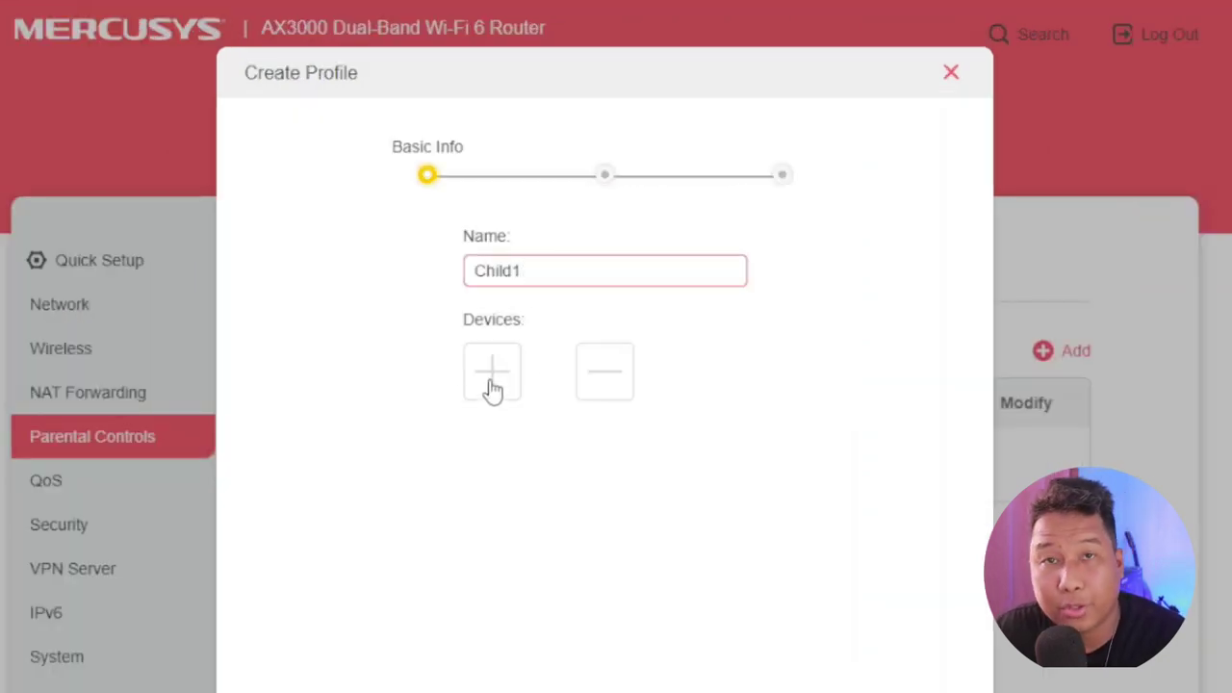
{"action": "left_click", "coordinate": [492, 388]}
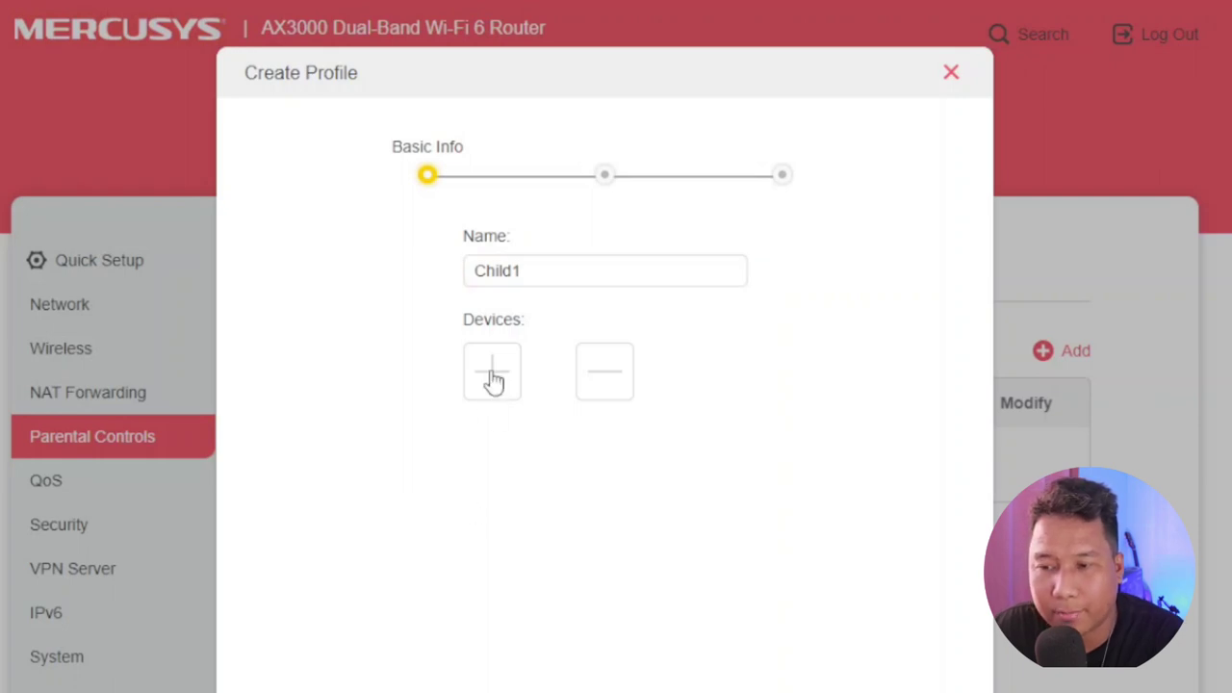
Assign the first UNKNOWN device to Child1 and continue to Blocked Content
{"action": "left_click", "coordinate": [495, 372]}
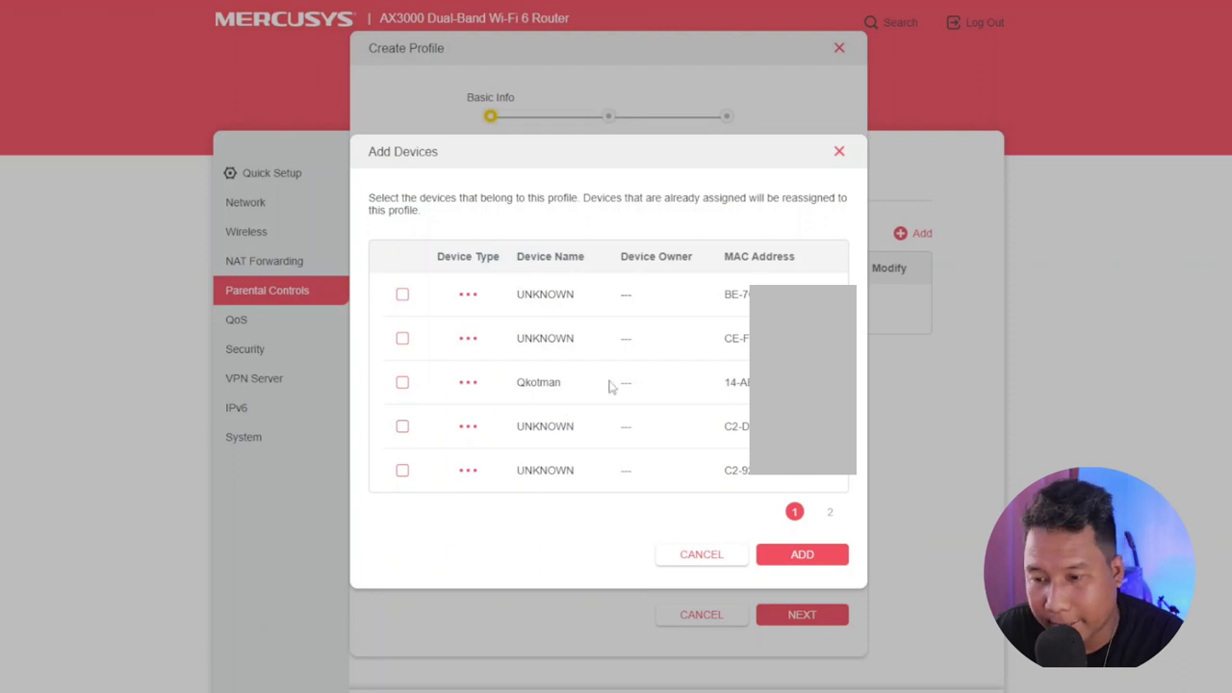
{"action": "left_click", "coordinate": [403, 295]}
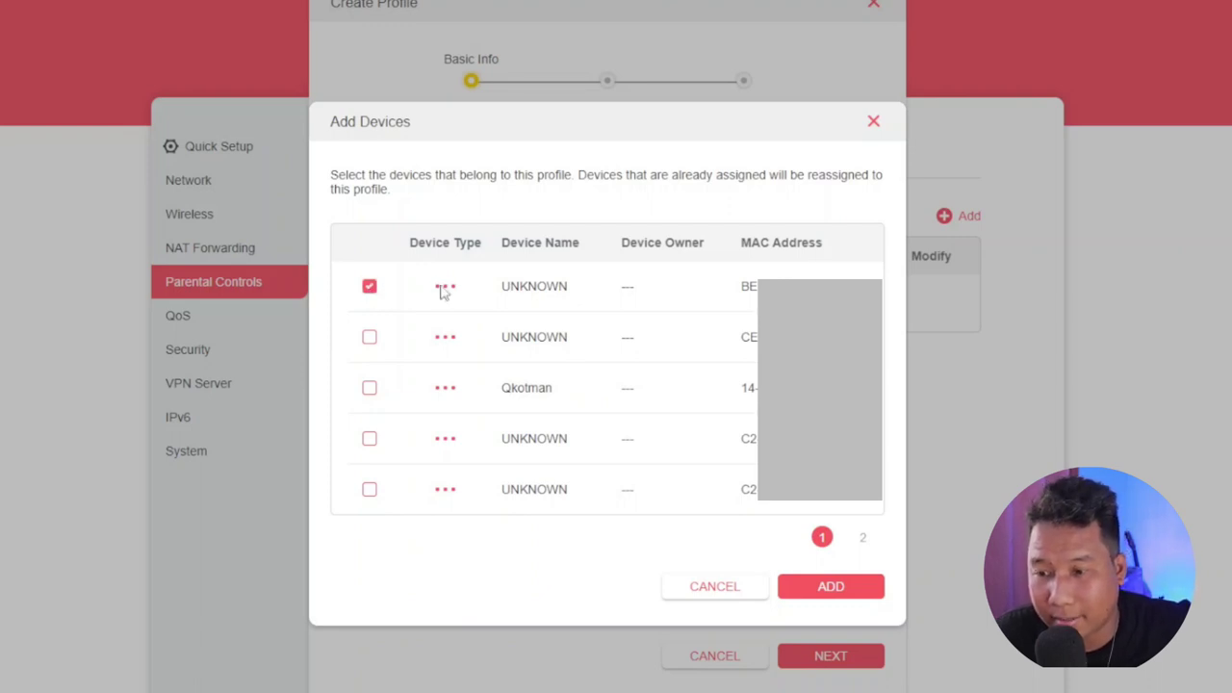
{"action": "left_click", "coordinate": [853, 591]}
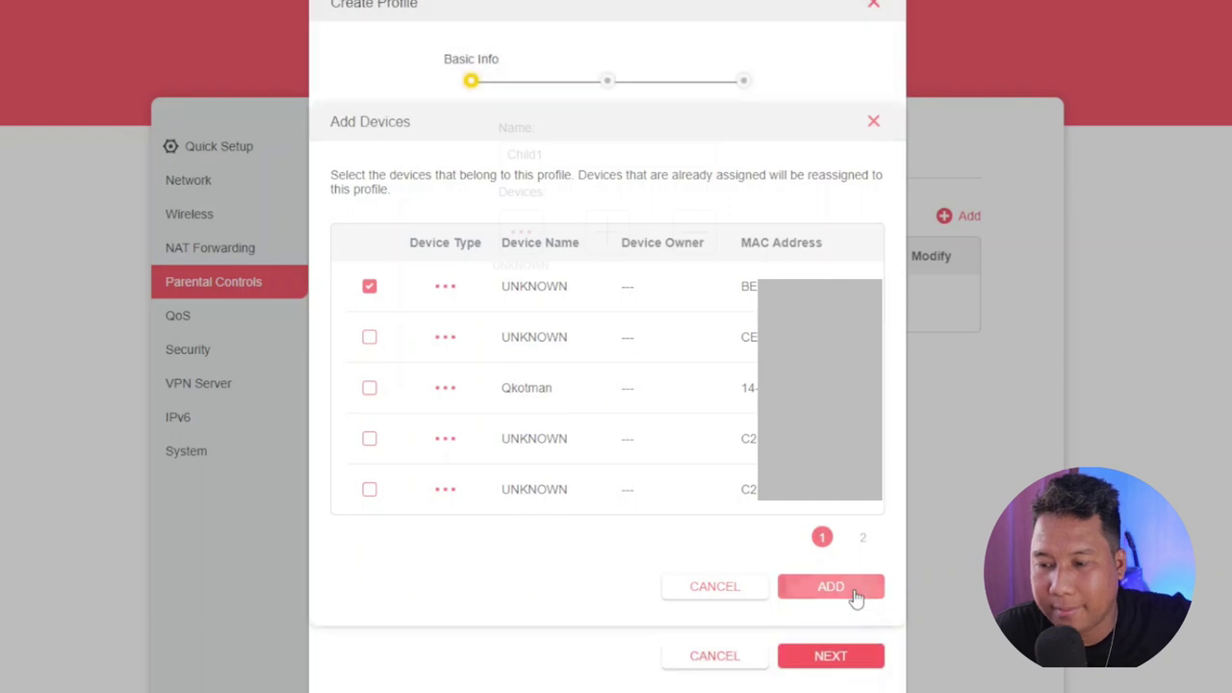
{"action": "left_click", "coordinate": [831, 659]}
Block the keywords porn and nude for the Child1 profile
{"action": "left_click", "coordinate": [523, 219]}
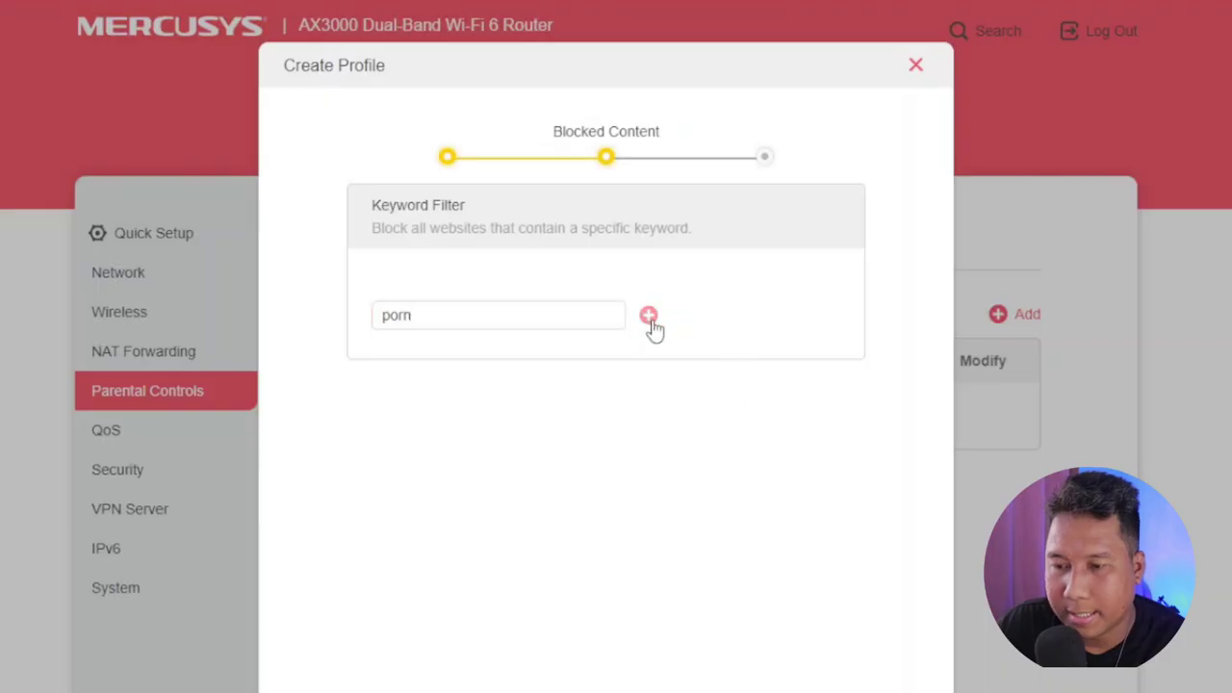
{"action": "left_click", "coordinate": [650, 322]}
{"action": "left_click", "coordinate": [520, 313]}
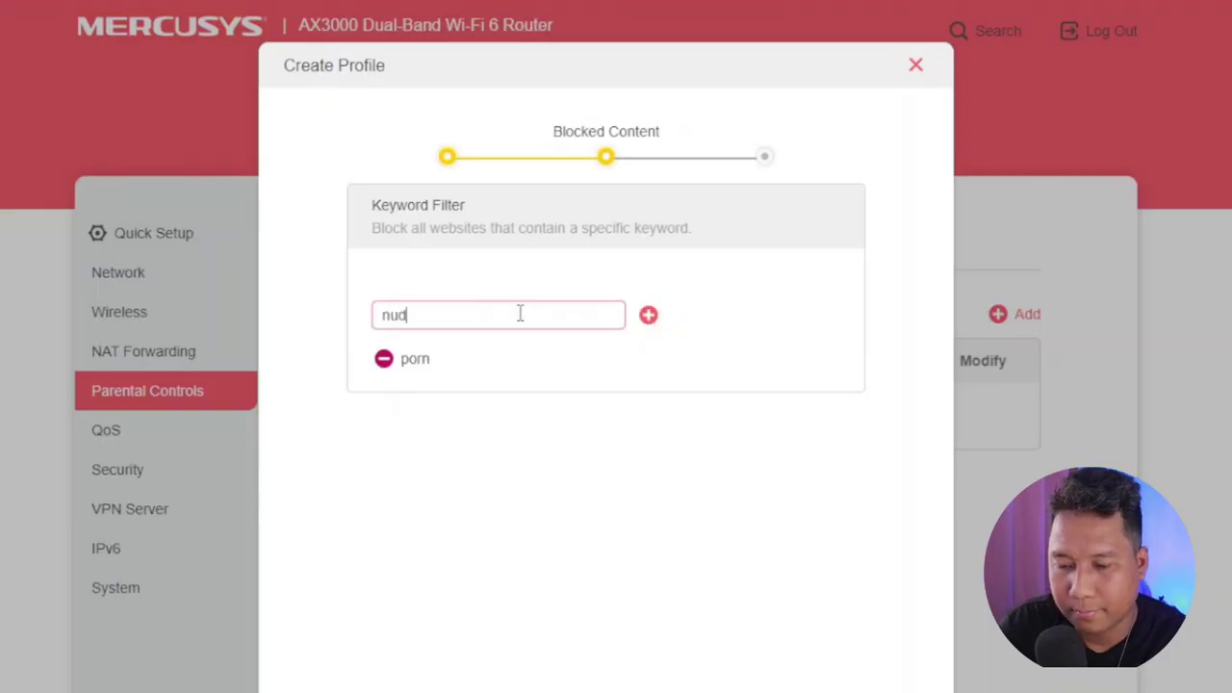
{"action": "type", "text": "nude"}
{"action": "key", "text": "Return"}
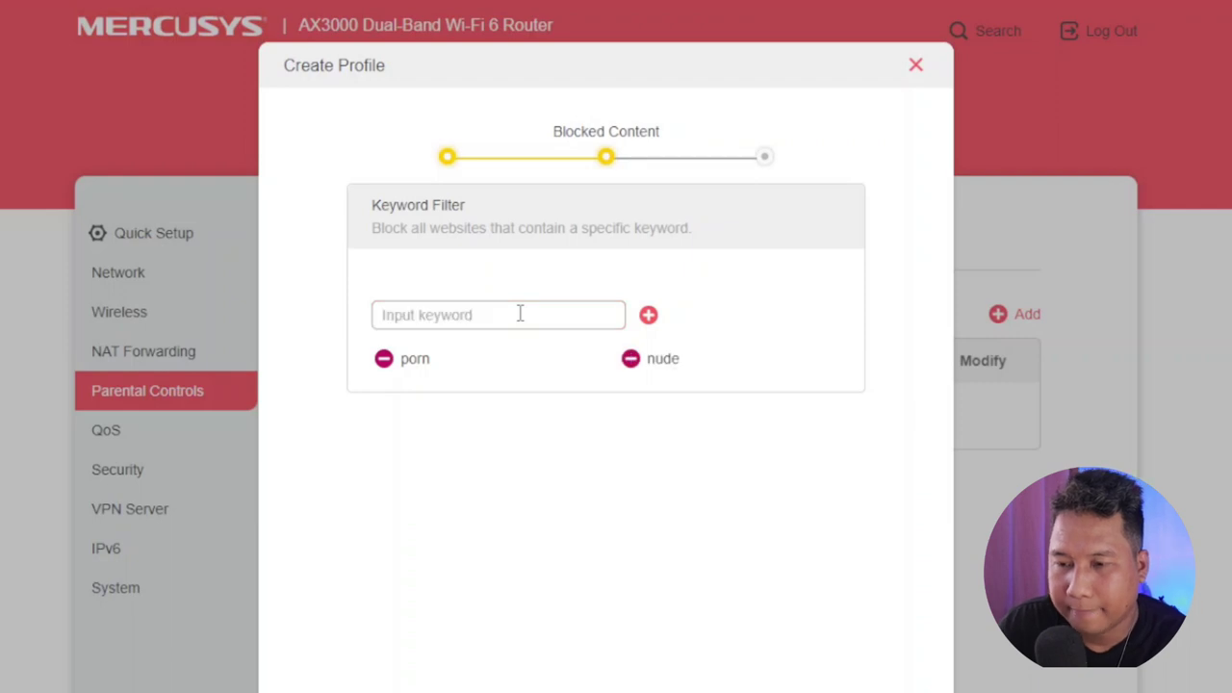
{"action": "left_click", "coordinate": [519, 314]}
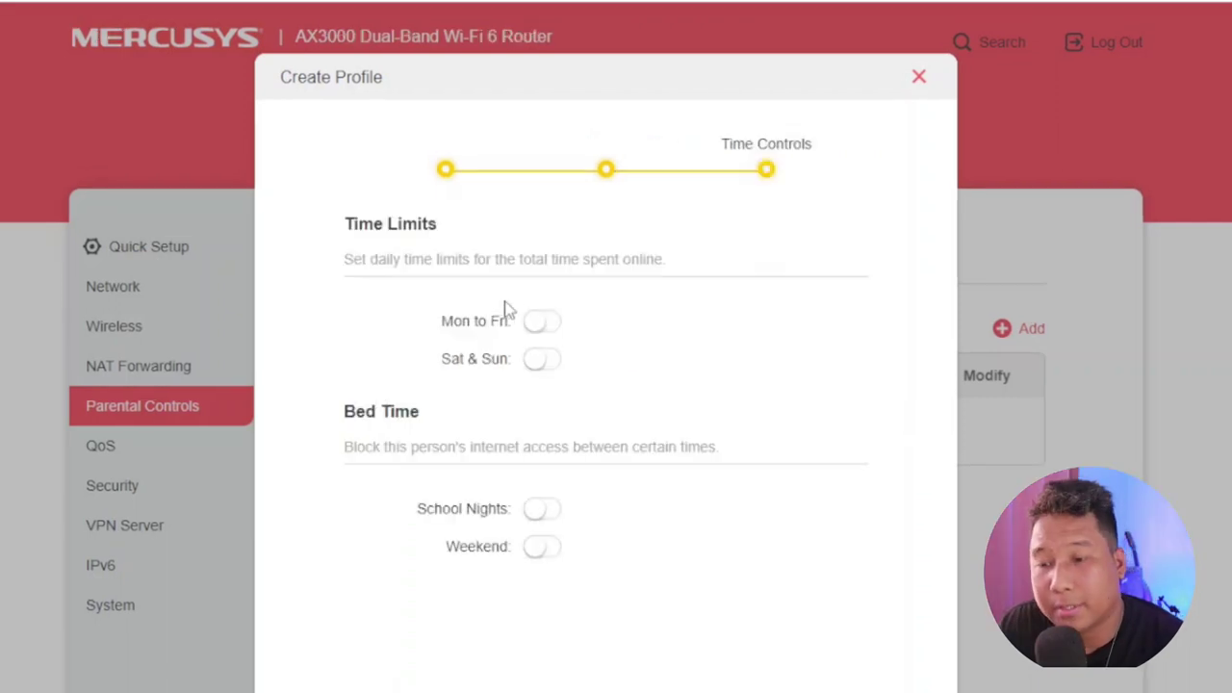
Enable daily time limits of 6 hours on weekdays and 8 hours on weekends
{"action": "left_click", "coordinate": [549, 327]}
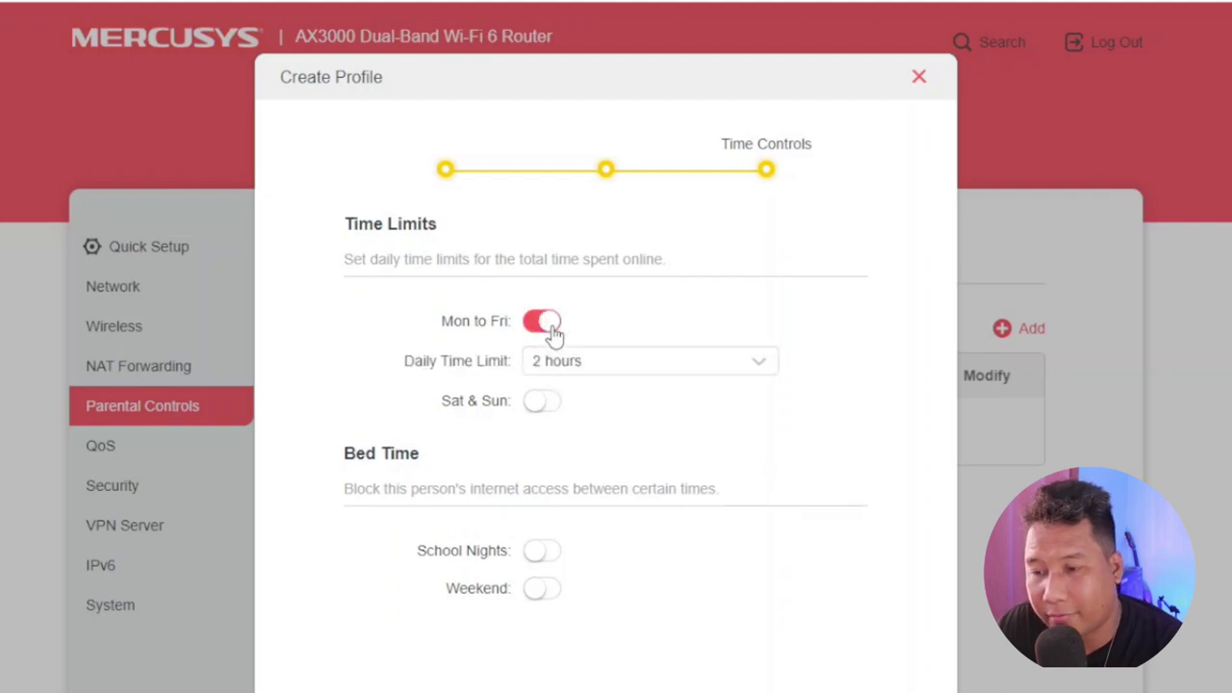
{"action": "left_click", "coordinate": [651, 363]}
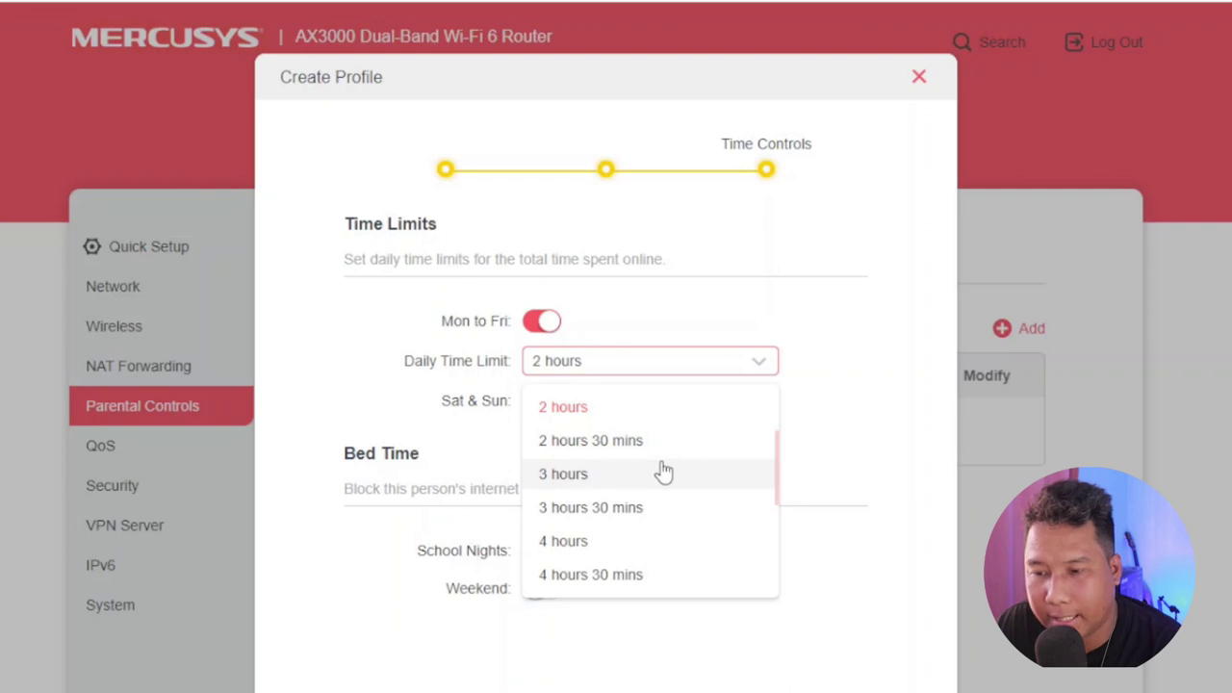
{"action": "scroll", "coordinate": [671, 547], "scroll_direction": "down", "scroll_amount": 5}
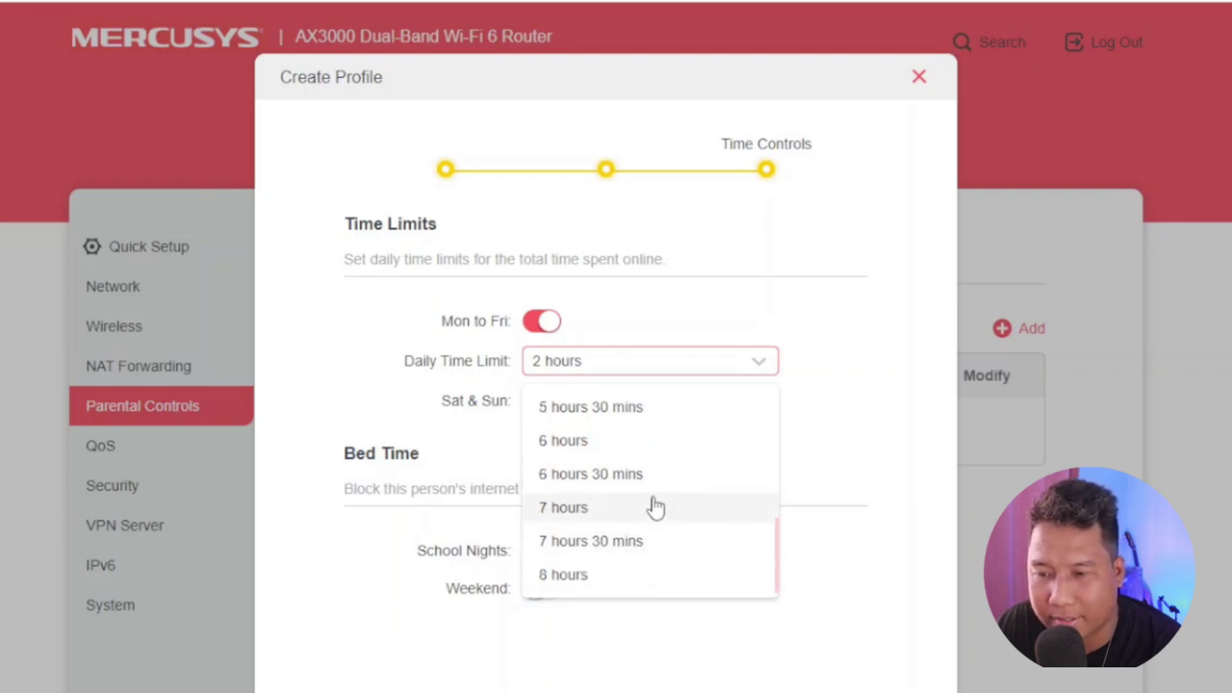
{"action": "left_click", "coordinate": [649, 445]}
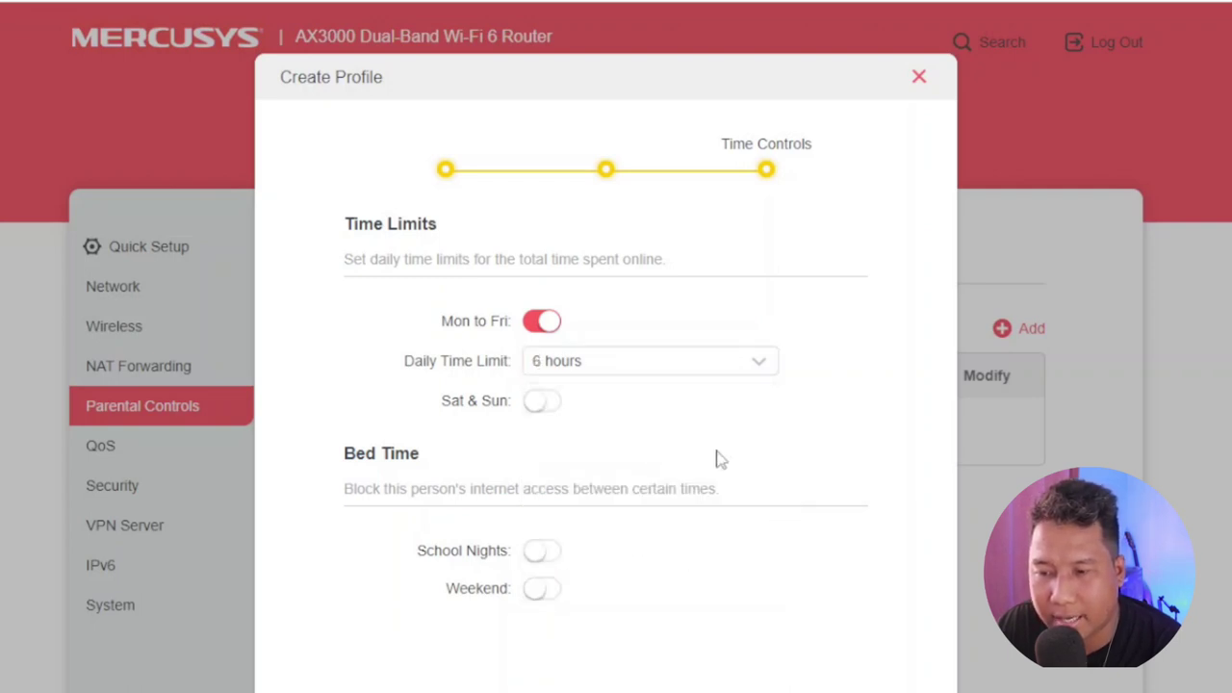
{"action": "left_click", "coordinate": [543, 403]}
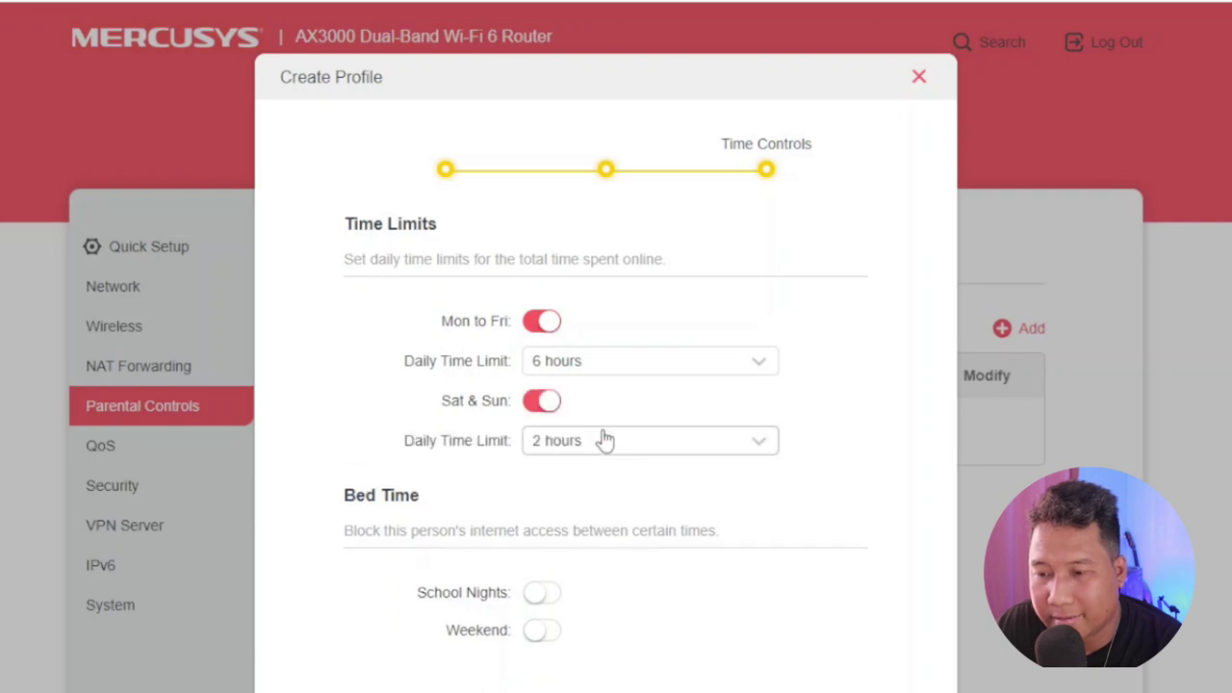
{"action": "left_click", "coordinate": [621, 443]}
{"action": "scroll", "coordinate": [636, 626], "scroll_direction": "down", "scroll_amount": 2}
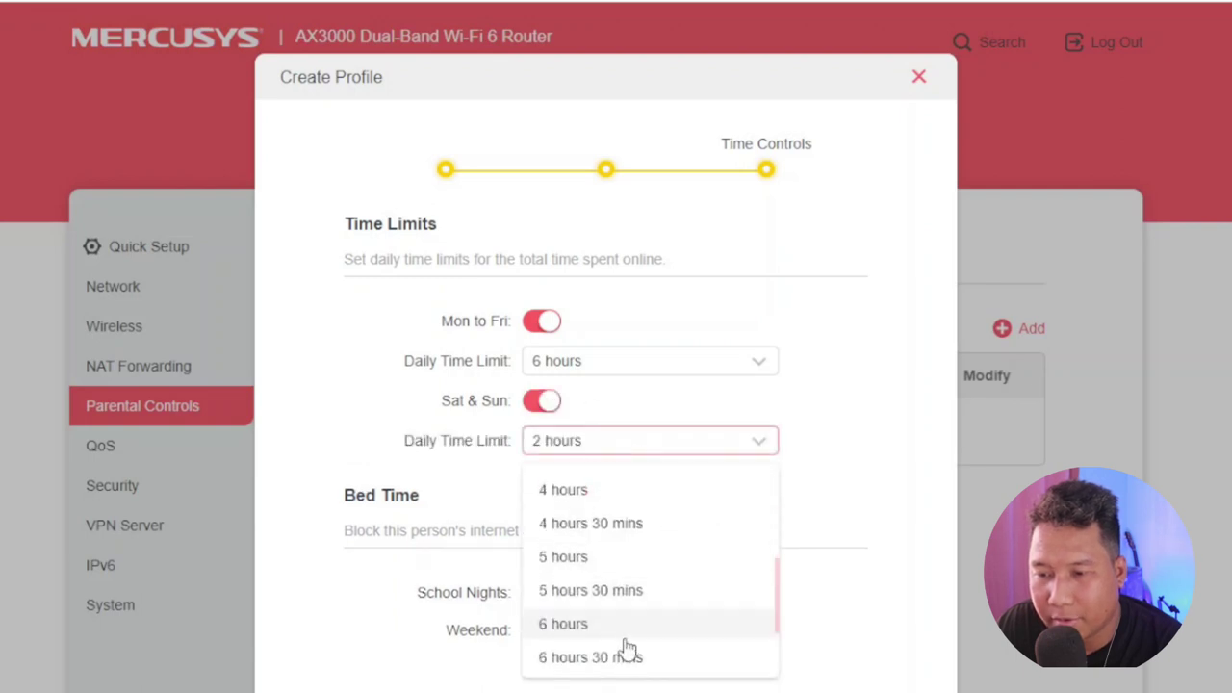
{"action": "scroll", "coordinate": [658, 635], "scroll_direction": "down", "scroll_amount": 2}
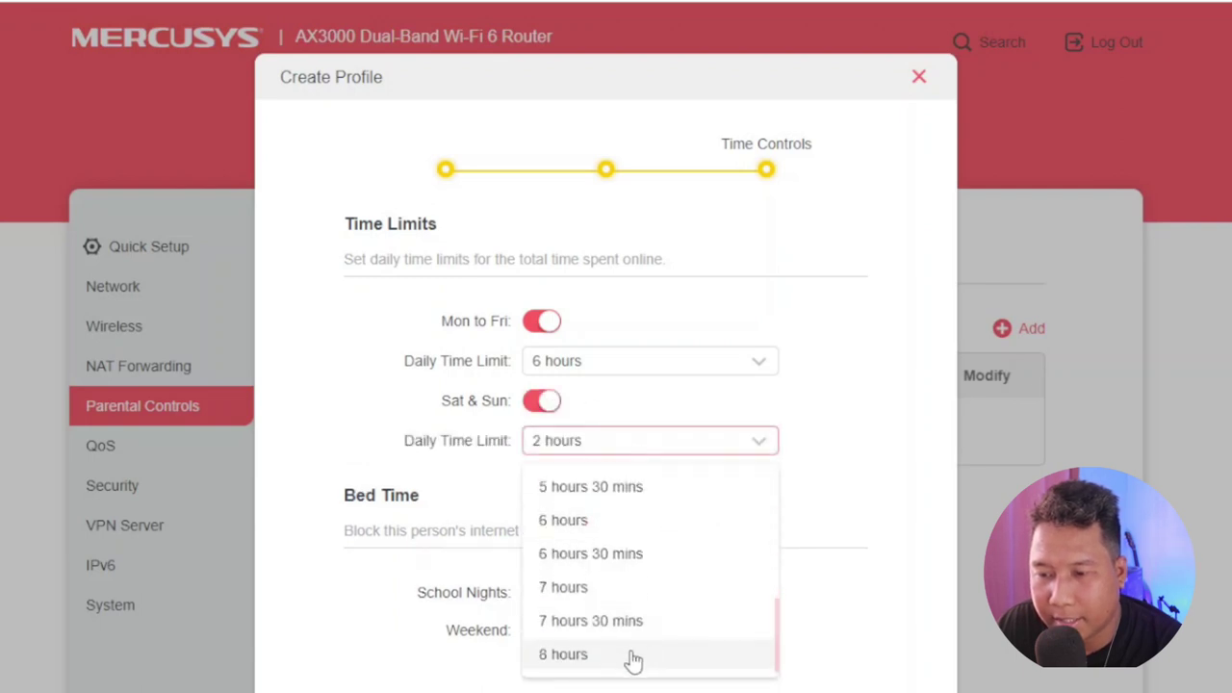
{"action": "left_click", "coordinate": [631, 655]}
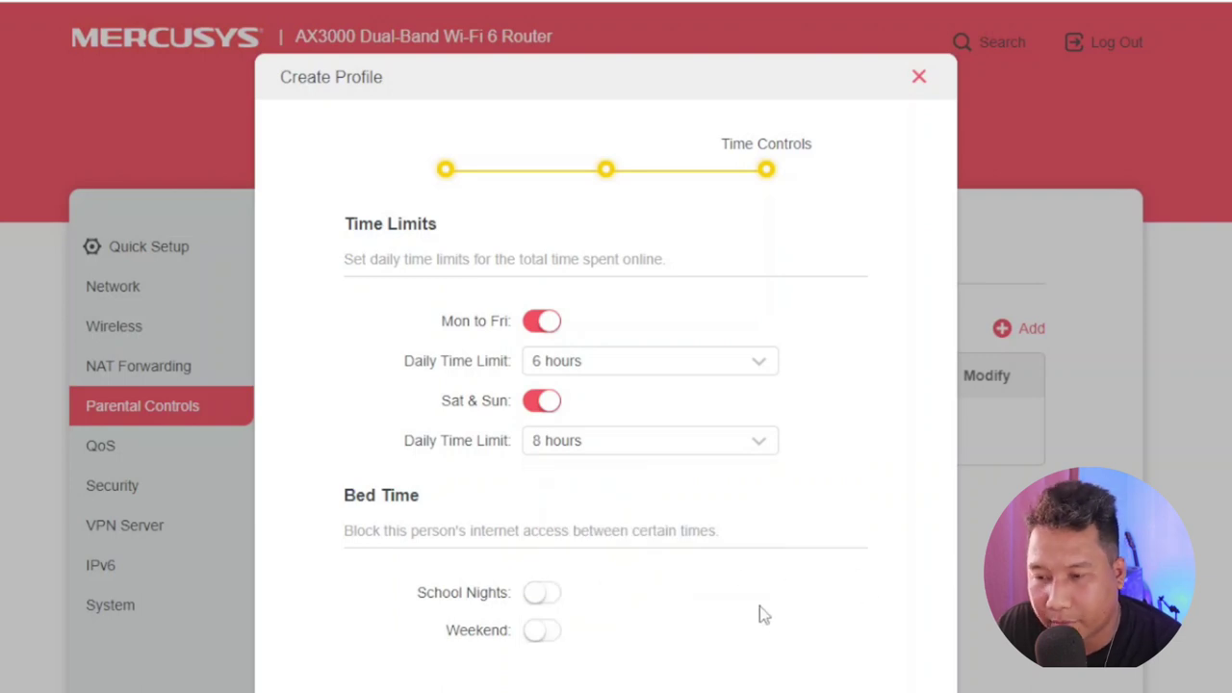
Turn on school-night bedtime with 6 AM wake-up and weekend bedtime, then save Child1
{"action": "left_click", "coordinate": [545, 596]}
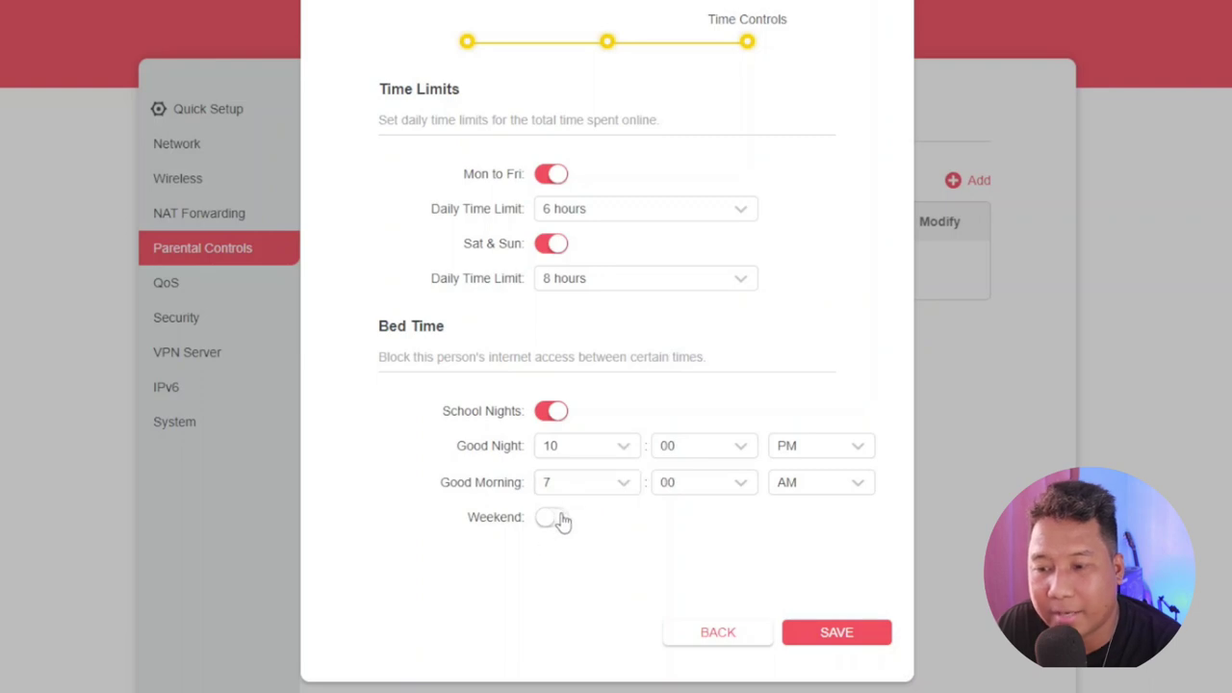
{"action": "left_click", "coordinate": [619, 488]}
{"action": "scroll", "coordinate": [594, 546], "scroll_direction": "up", "scroll_amount": 2}
{"action": "left_click", "coordinate": [580, 607]}
{"action": "left_click", "coordinate": [558, 519]}
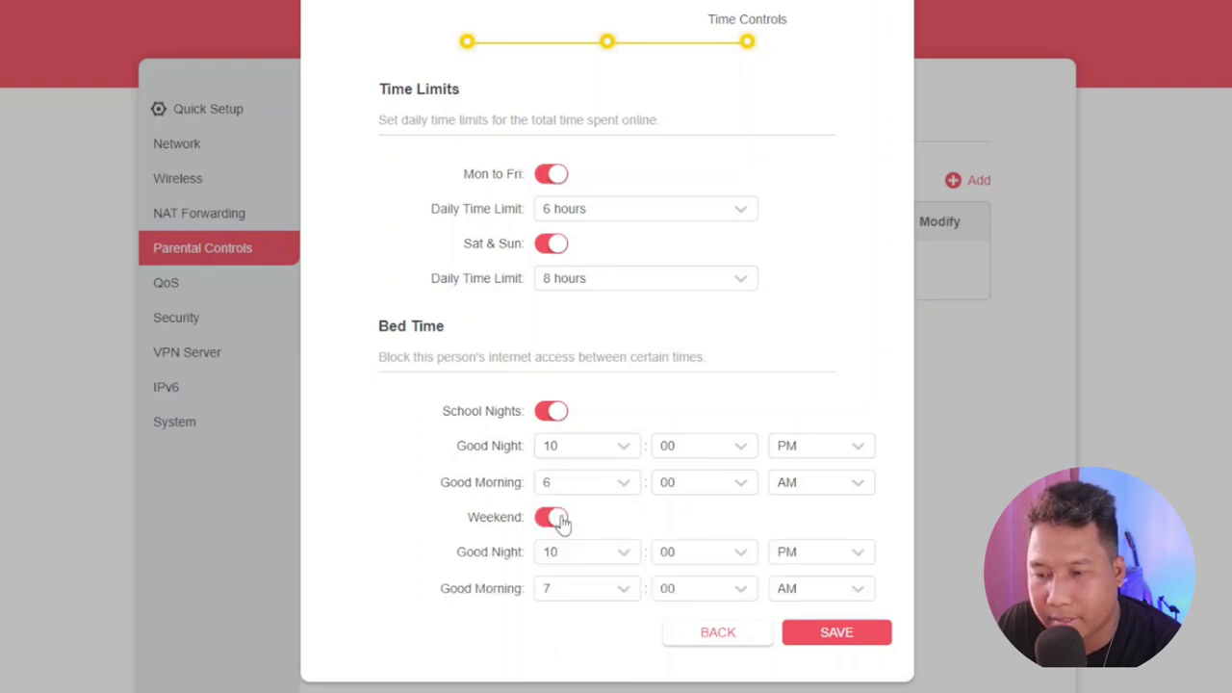
{"action": "left_click", "coordinate": [836, 634]}
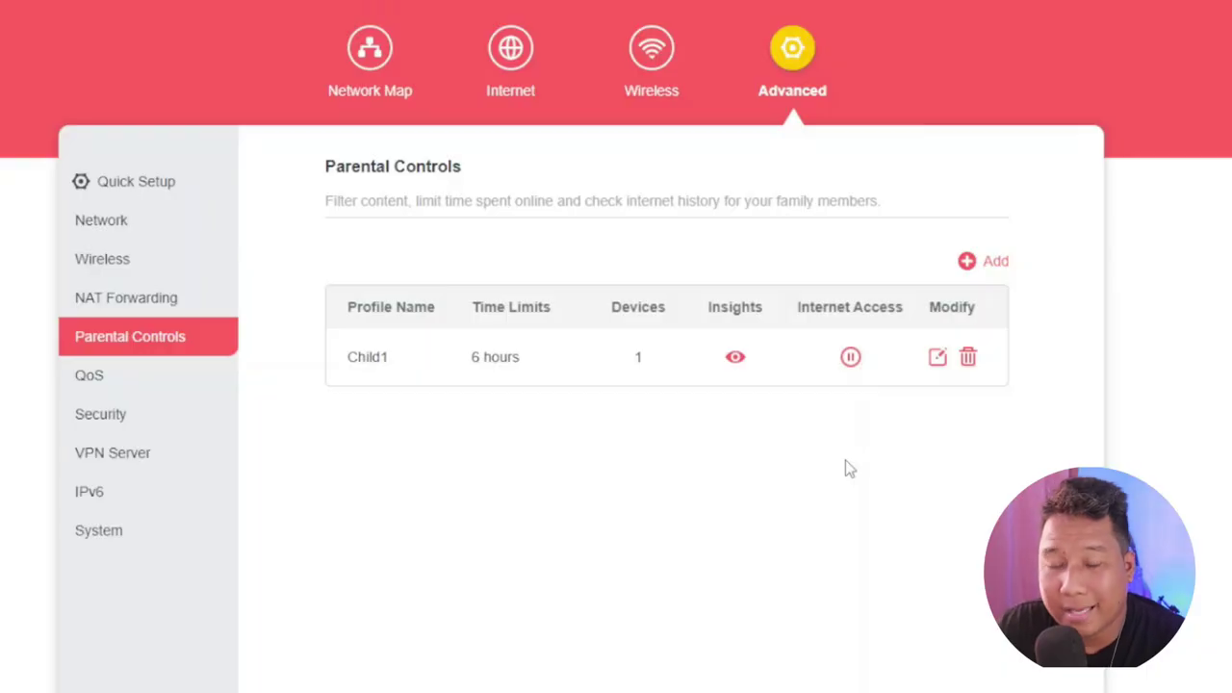
{"action": "left_click", "coordinate": [937, 360]}
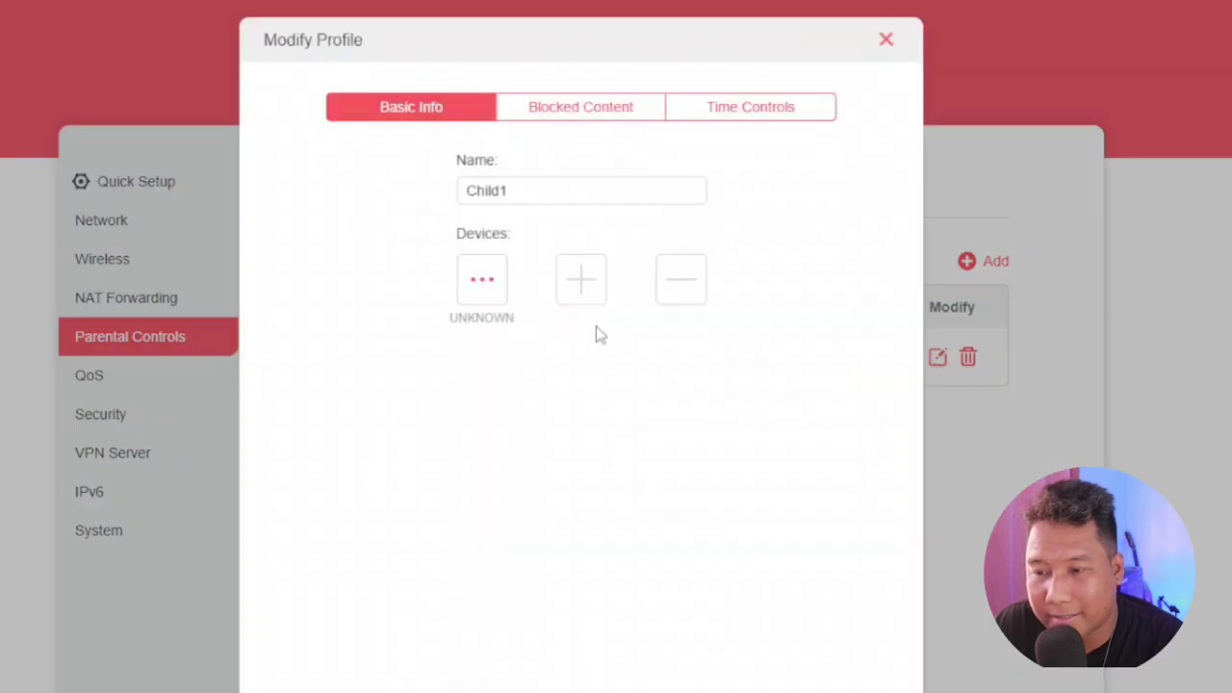
{"action": "left_click", "coordinate": [610, 120]}
{"action": "left_click", "coordinate": [762, 116]}
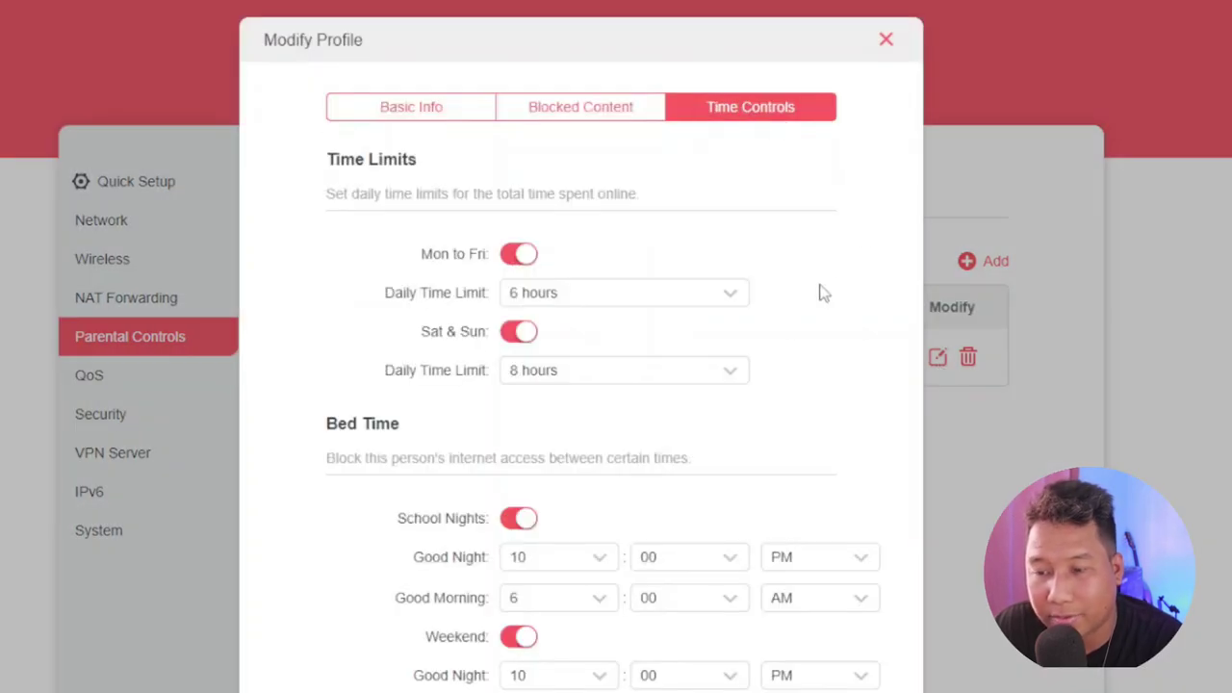
{"action": "left_click", "coordinate": [607, 110]}
{"action": "left_click", "coordinate": [385, 124]}
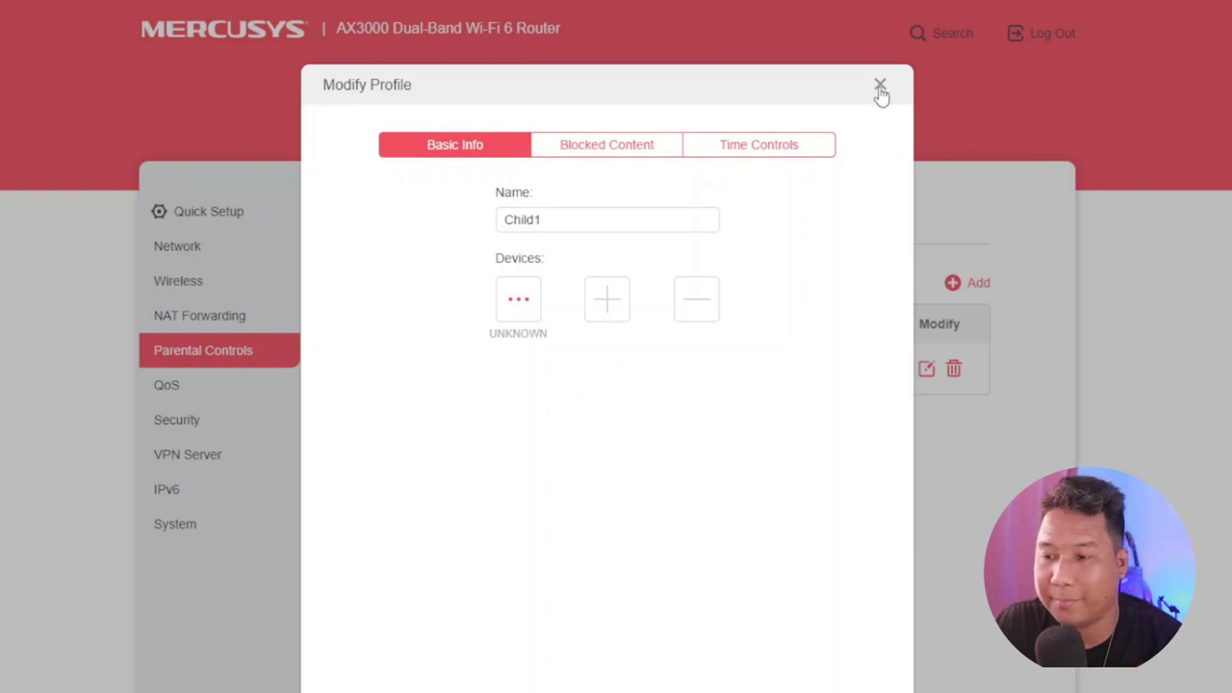
{"action": "left_click", "coordinate": [880, 87]}
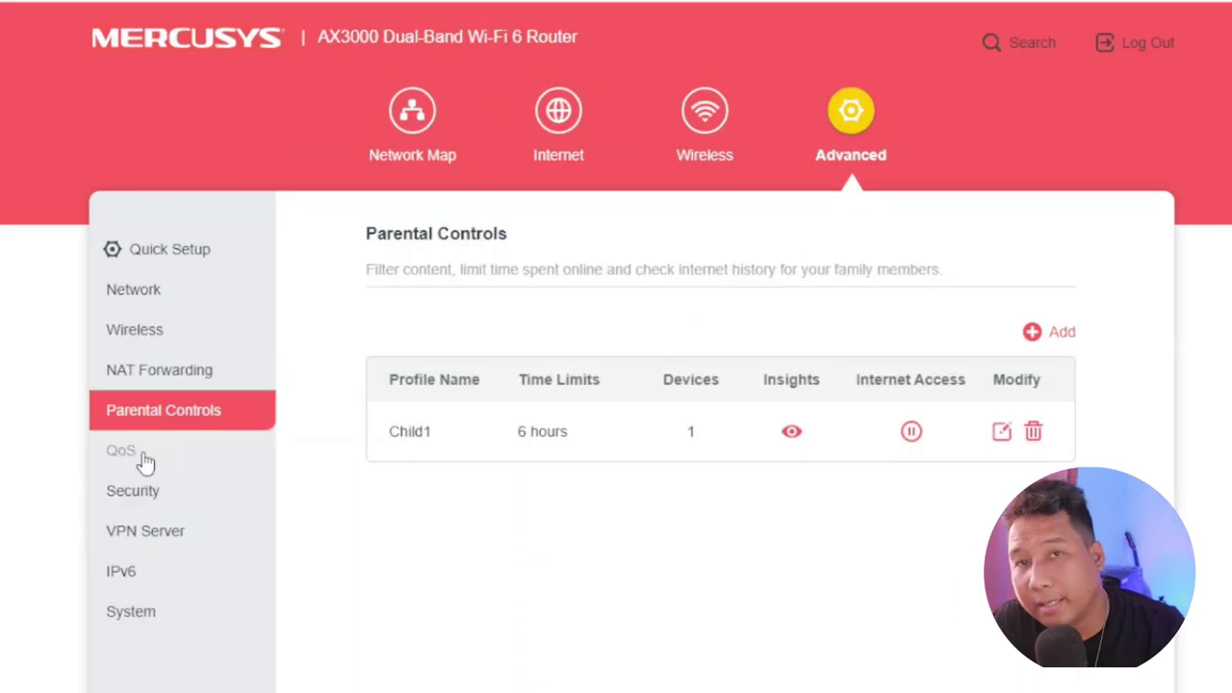
Open QoS and refresh its Device Priority list
{"action": "left_click", "coordinate": [123, 451]}
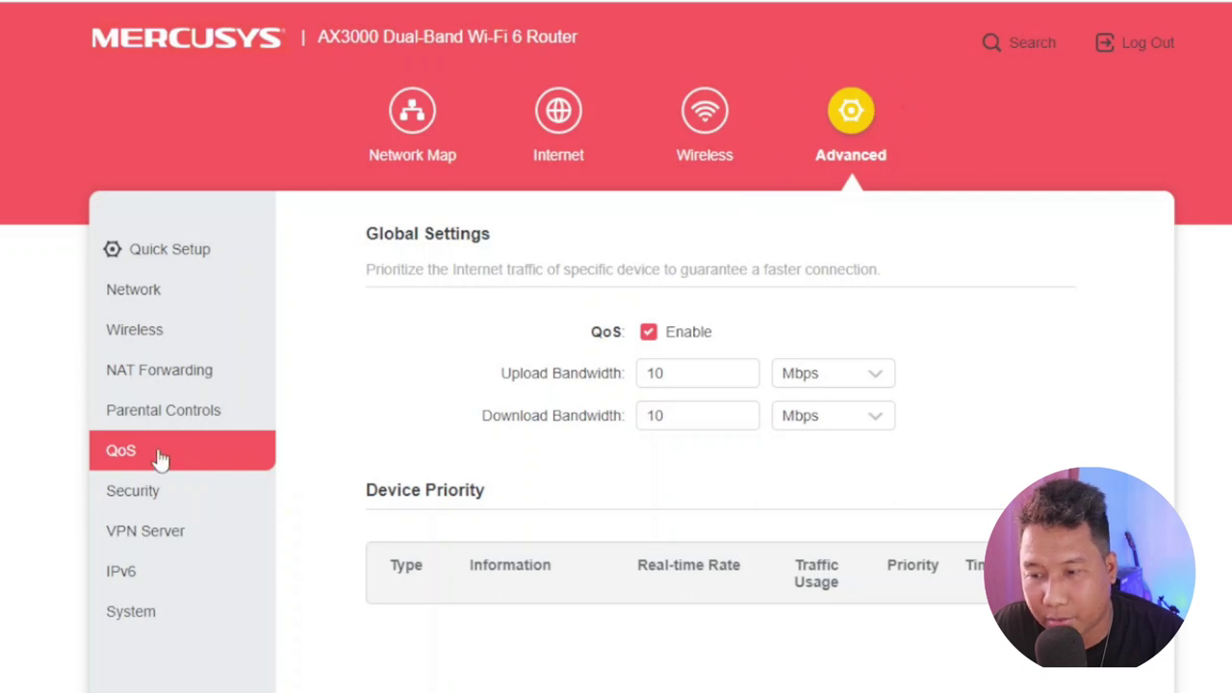
{"action": "left_click", "coordinate": [160, 460]}
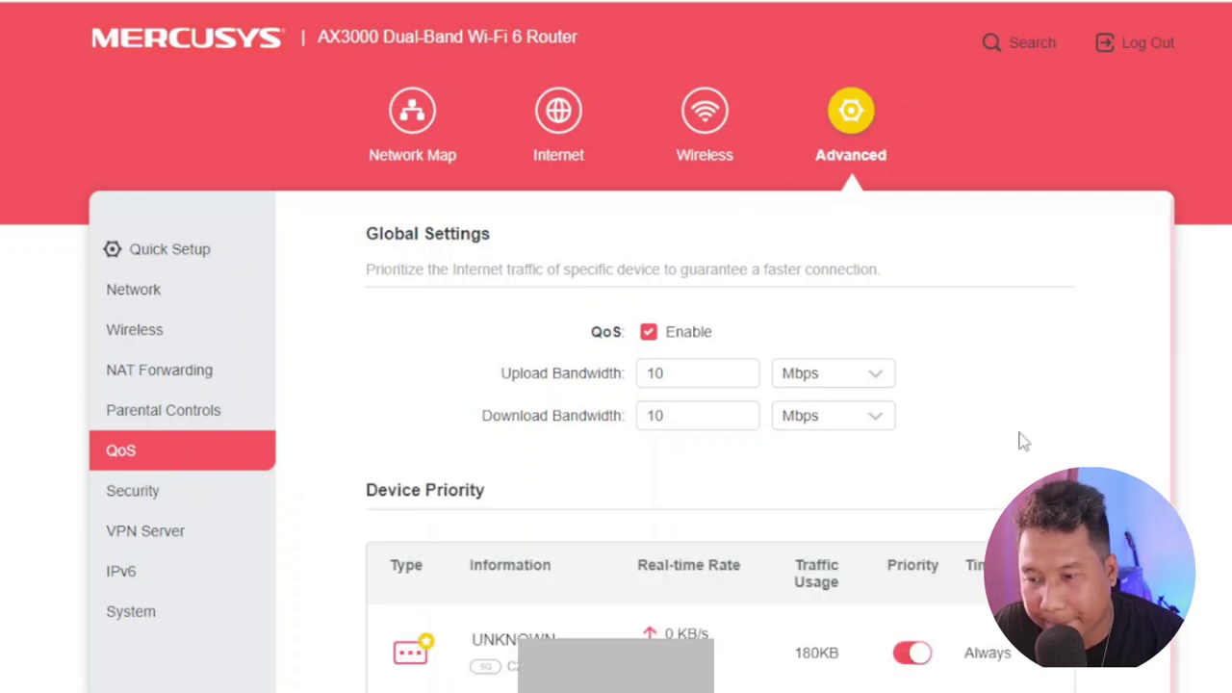
{"action": "scroll", "coordinate": [1136, 437], "scroll_direction": "down", "scroll_amount": 1}
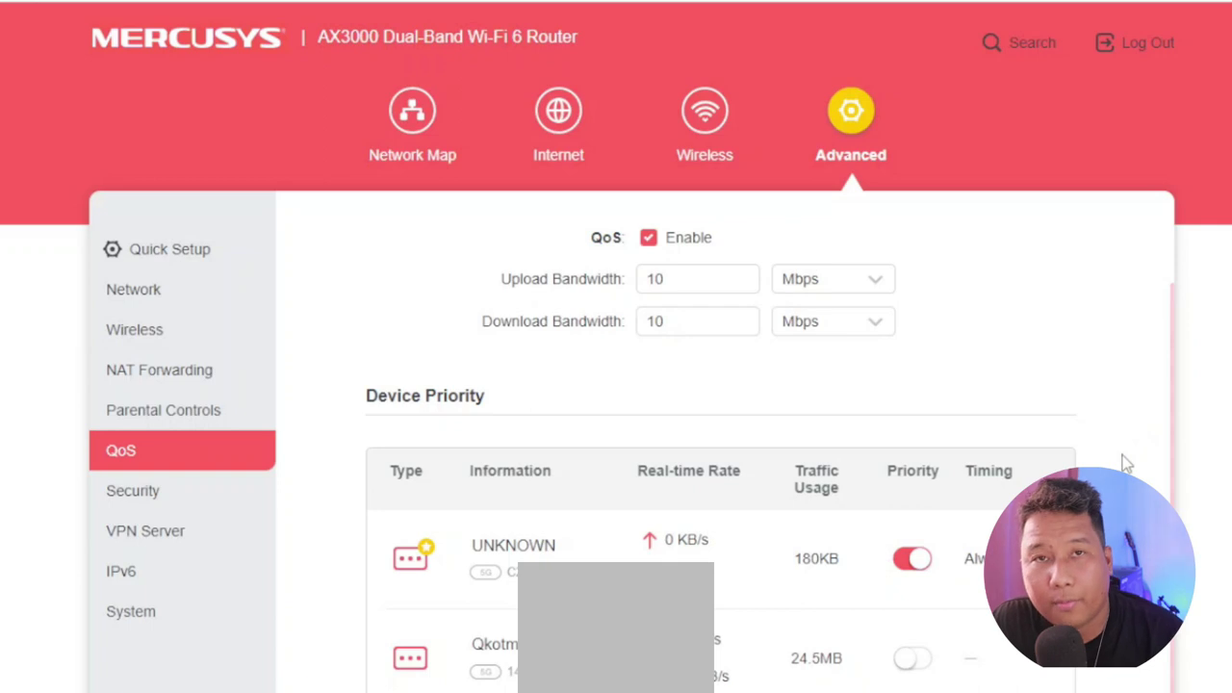
{"action": "right_click", "coordinate": [1131, 462]}
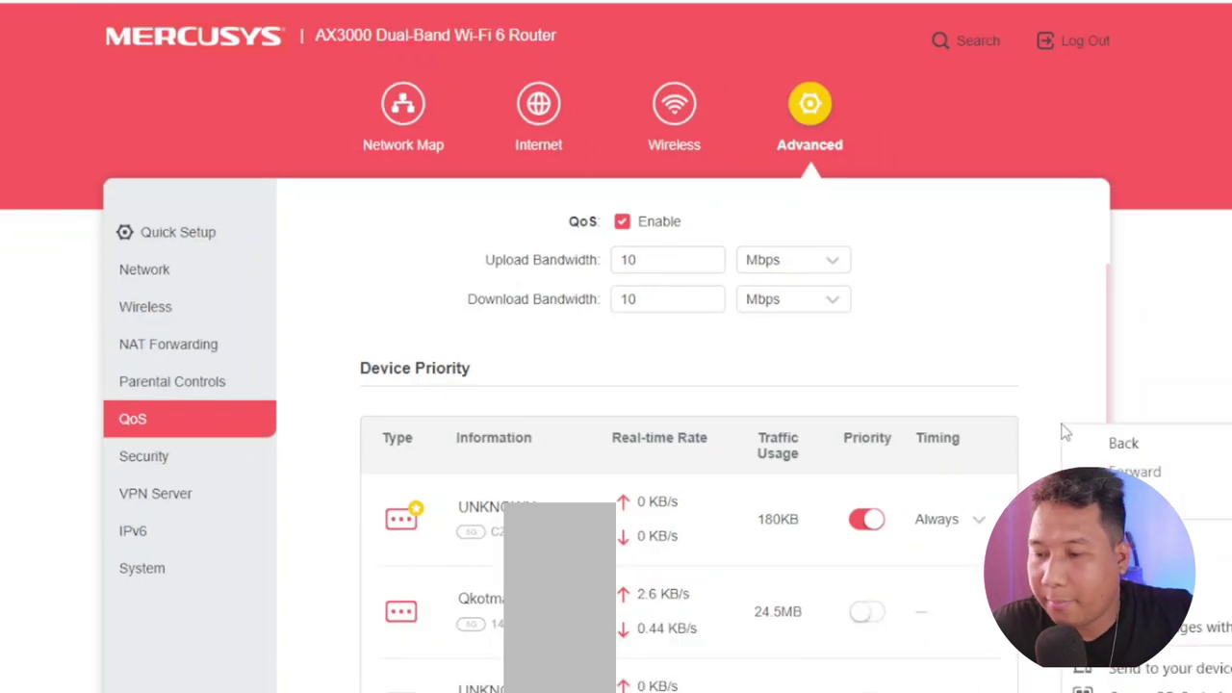
{"action": "left_click", "coordinate": [1156, 385]}
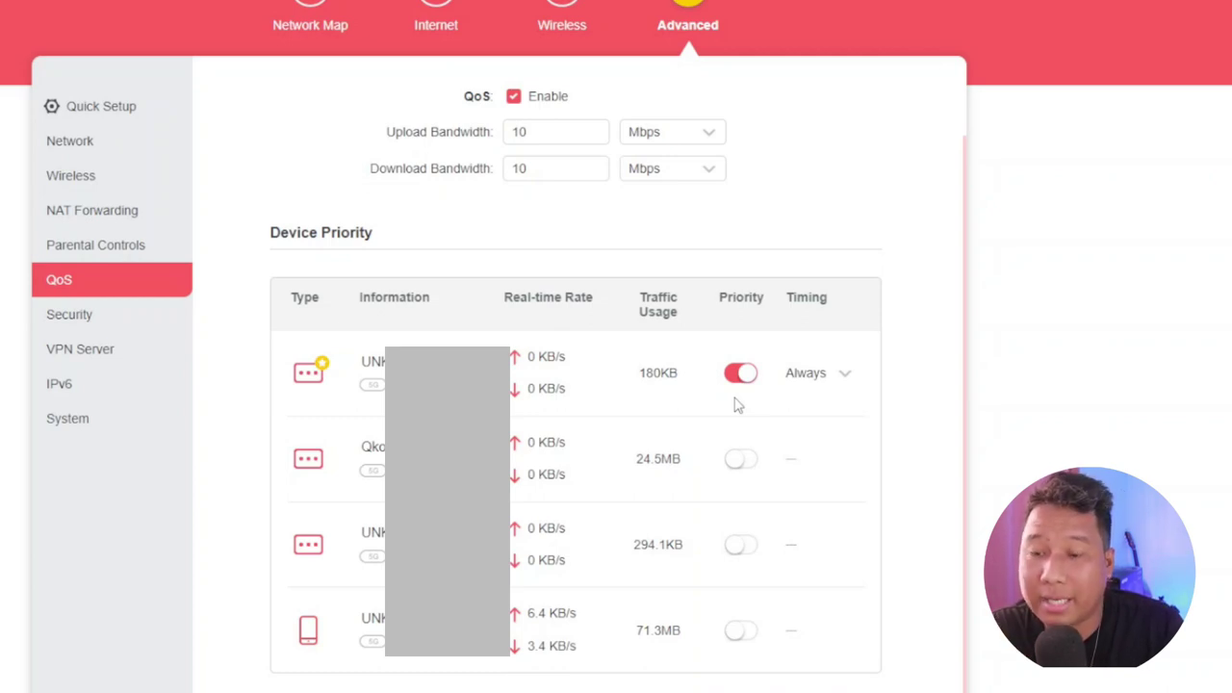
Toggle the Priority switches for the second and third listed devices
{"action": "left_click", "coordinate": [739, 467]}
{"action": "left_click", "coordinate": [750, 555]}
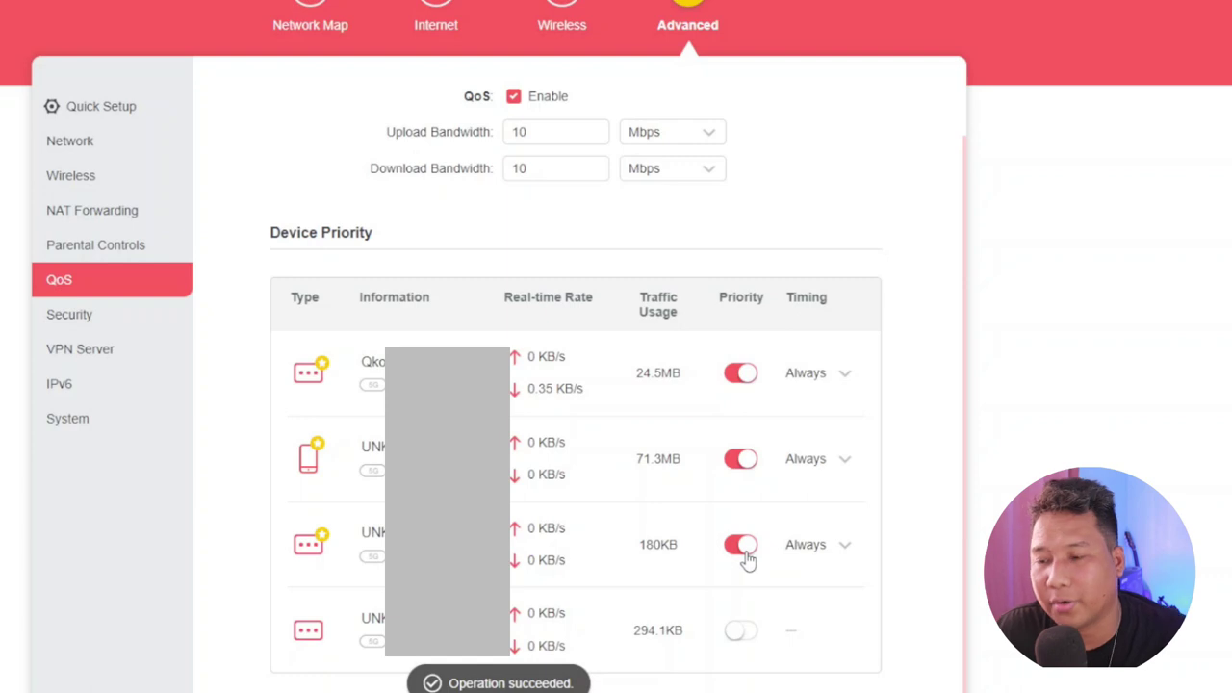
{"action": "left_click", "coordinate": [747, 557]}
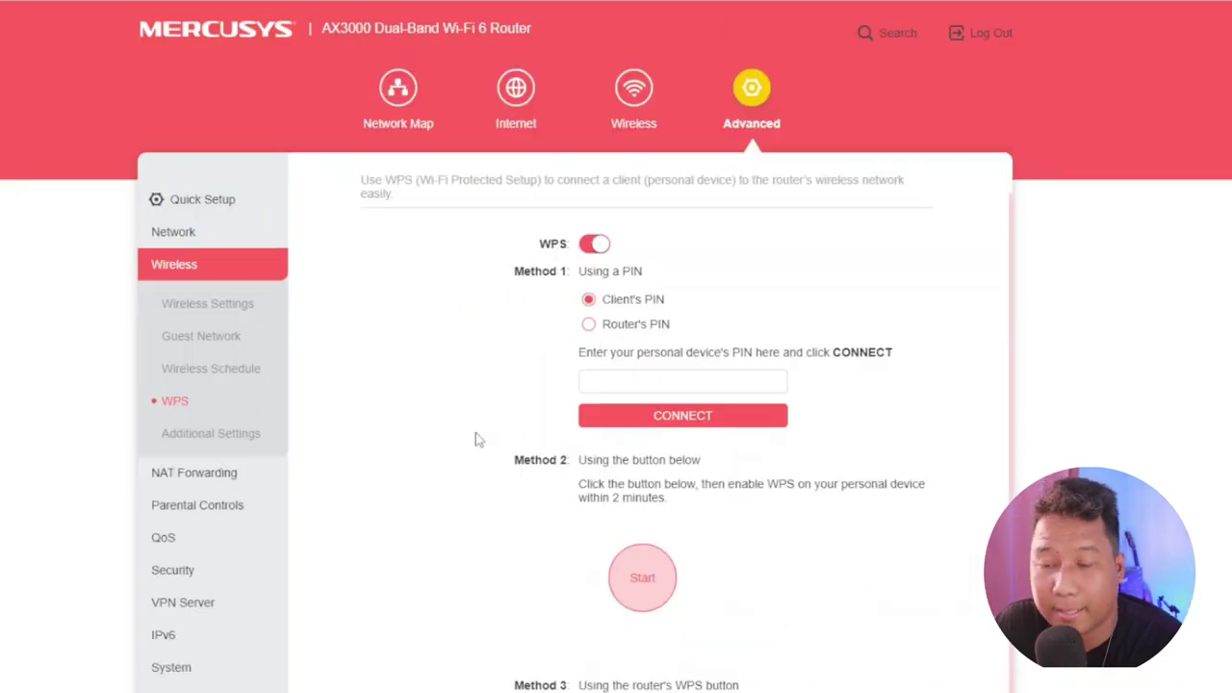
Switch WPS off and back on, then open Additional Settings
{"action": "left_click", "coordinate": [594, 245]}
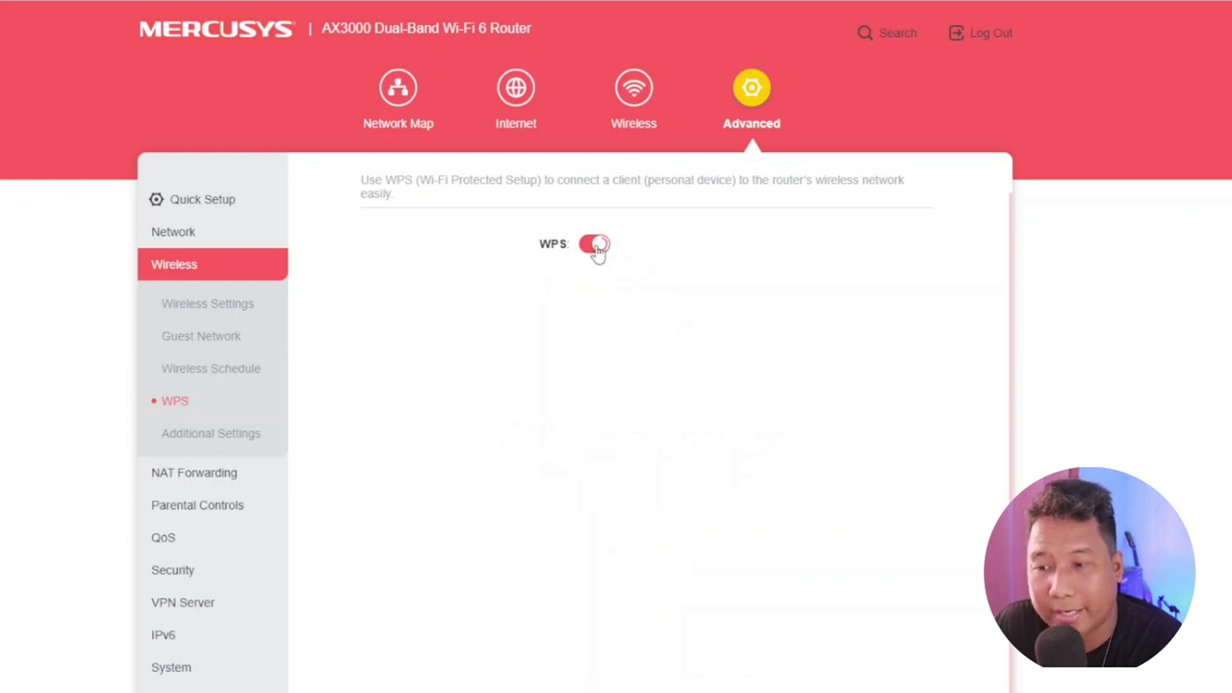
{"action": "left_click", "coordinate": [594, 280]}
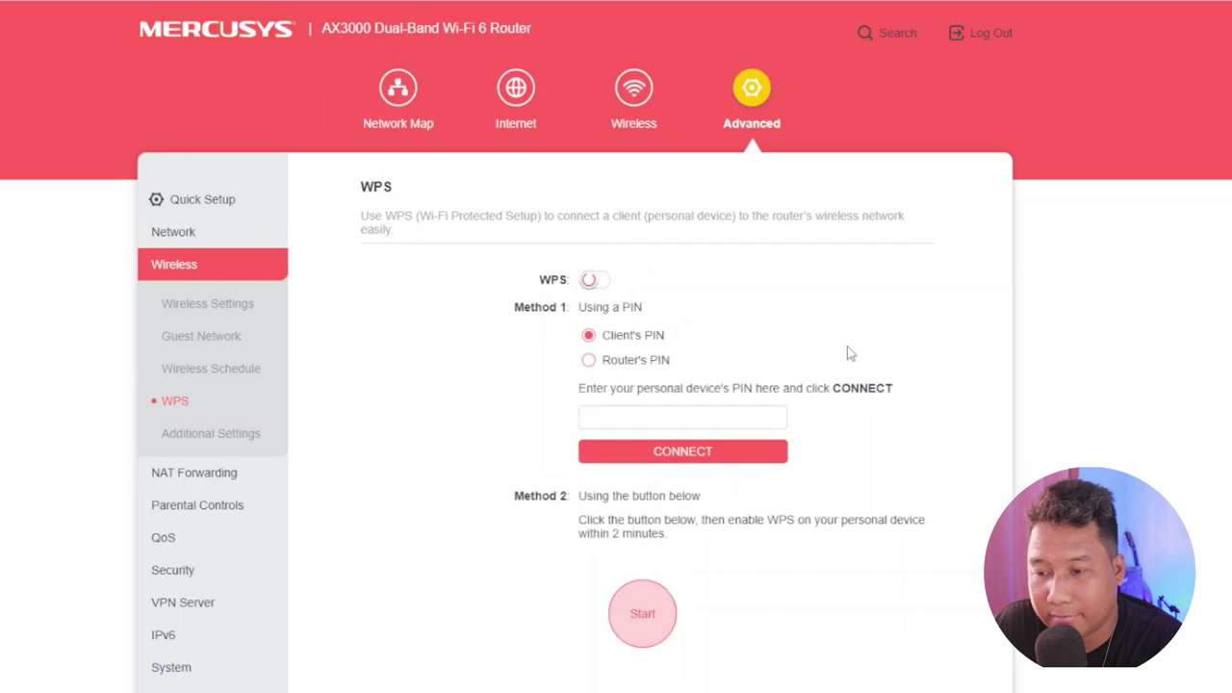
{"action": "scroll", "coordinate": [930, 399], "scroll_direction": "down", "scroll_amount": 1}
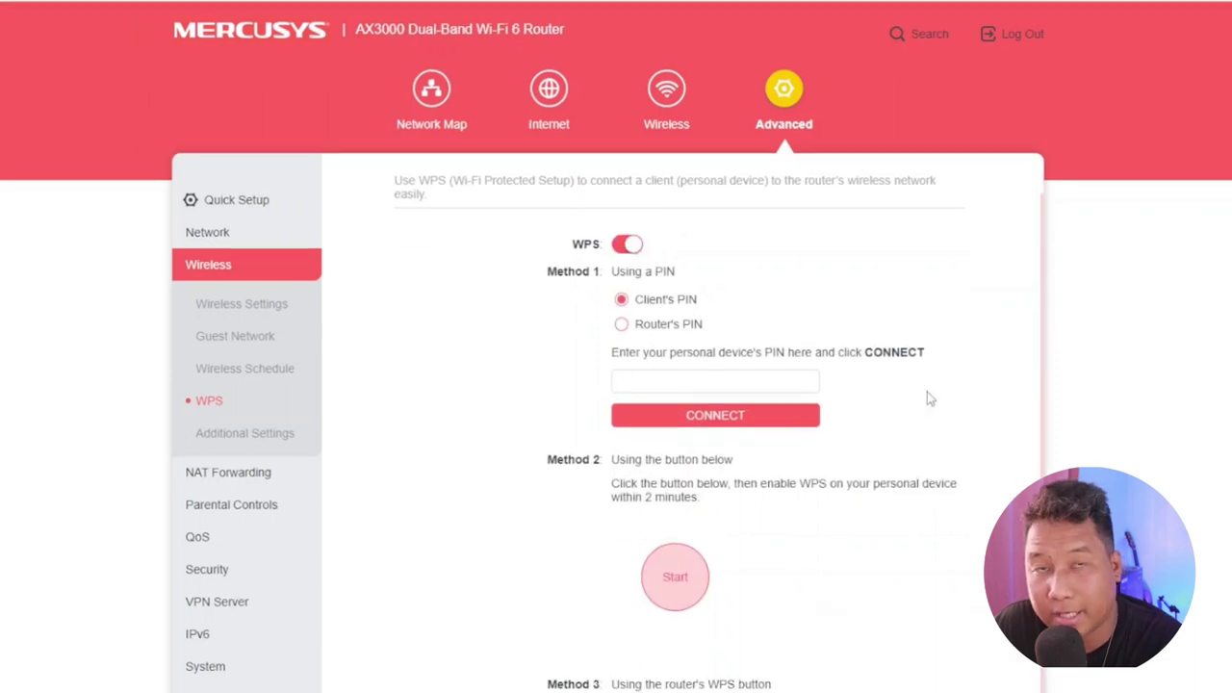
{"action": "left_click", "coordinate": [246, 435]}
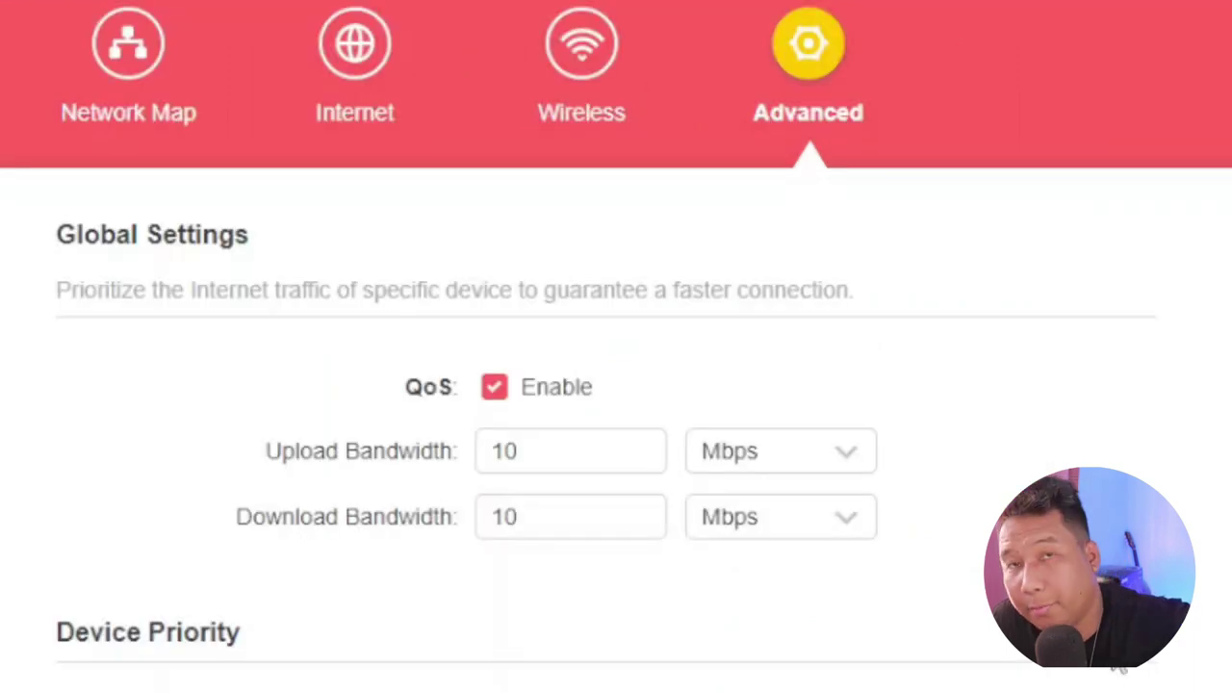
Set QoS Upload and Download Bandwidth to 1000 Mbps each and expand VPN Server
{"action": "left_click", "coordinate": [550, 451]}
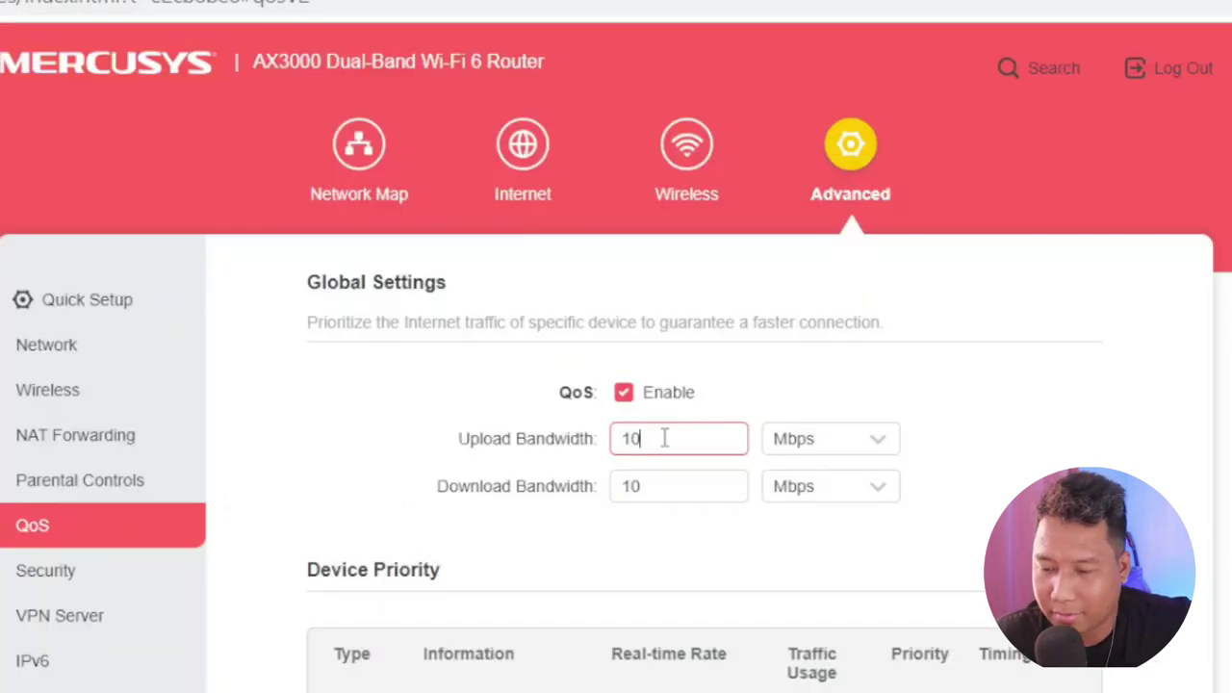
{"action": "type", "text": "000"}
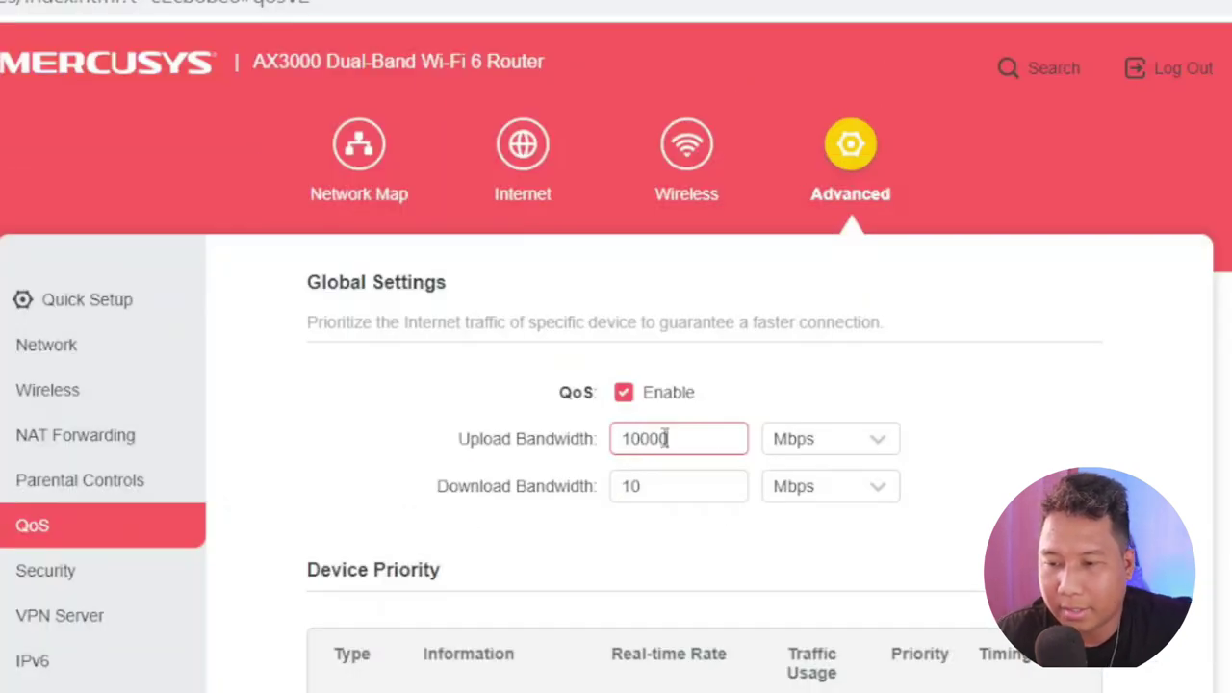
{"action": "key", "text": "BackSpace"}
{"action": "left_click", "coordinate": [690, 491]}
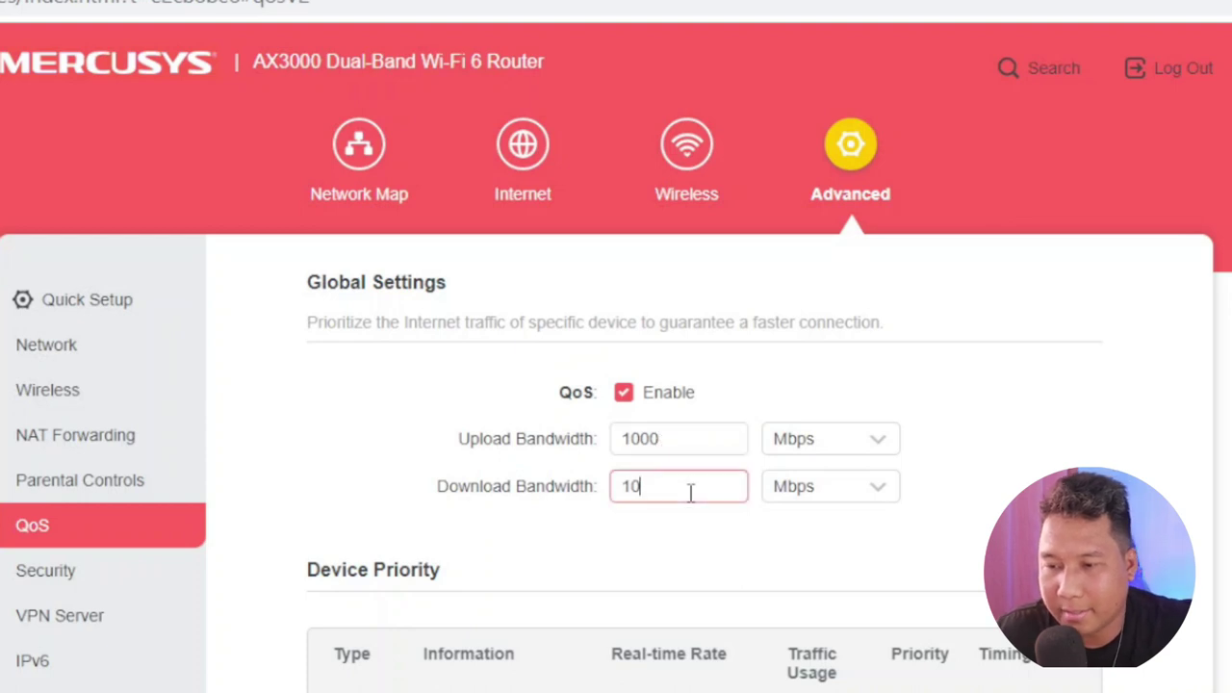
{"action": "type", "text": "10000"}
{"action": "key", "text": "BackSpace"}
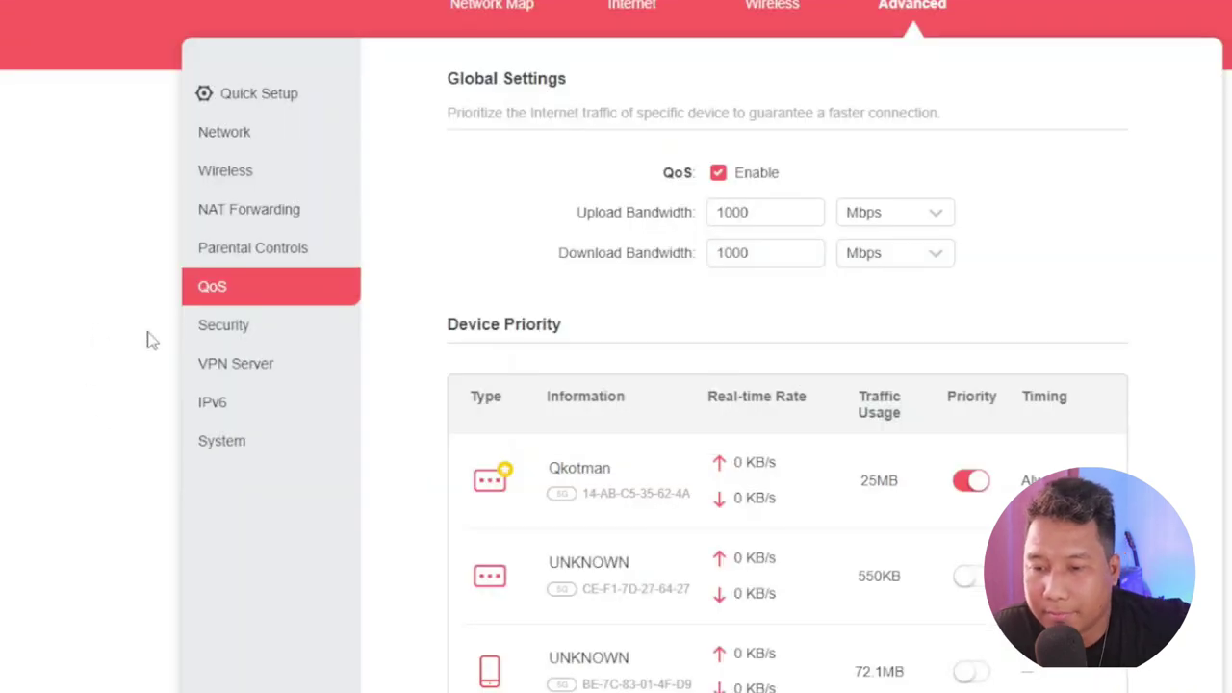
{"action": "left_click", "coordinate": [237, 366]}
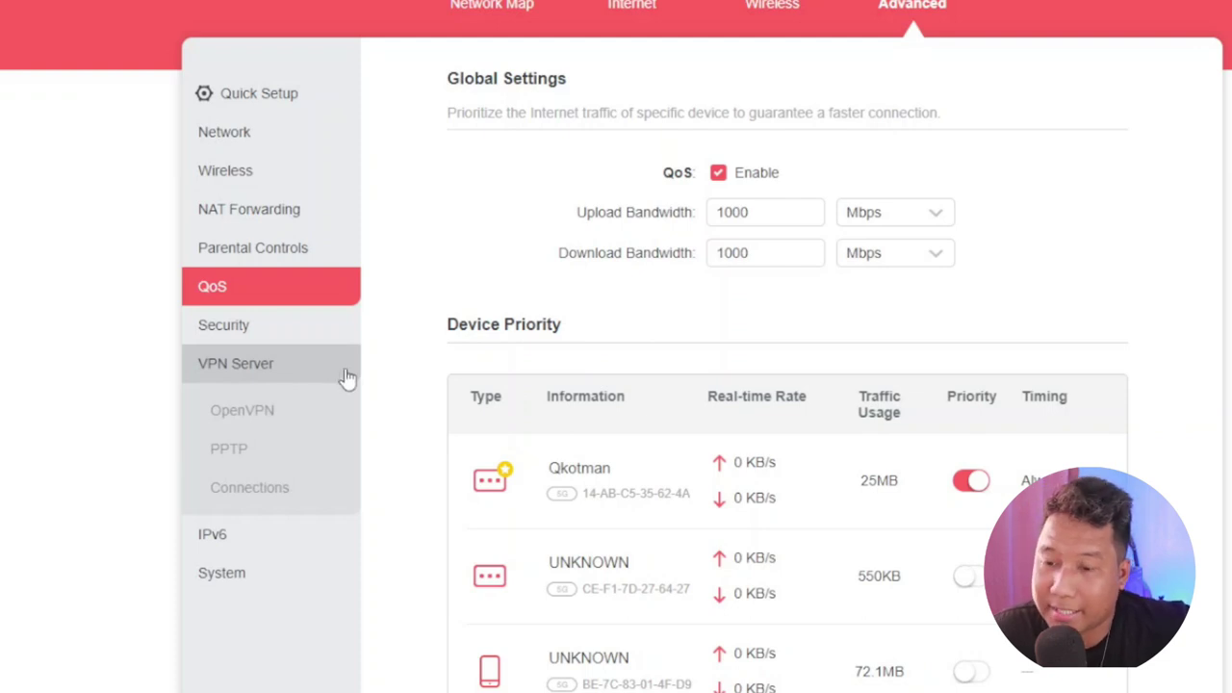
Browse the VPN Server OpenVPN, PPTP and Connections pages
{"action": "left_click", "coordinate": [231, 372]}
{"action": "left_click", "coordinate": [295, 375]}
{"action": "left_click", "coordinate": [256, 426]}
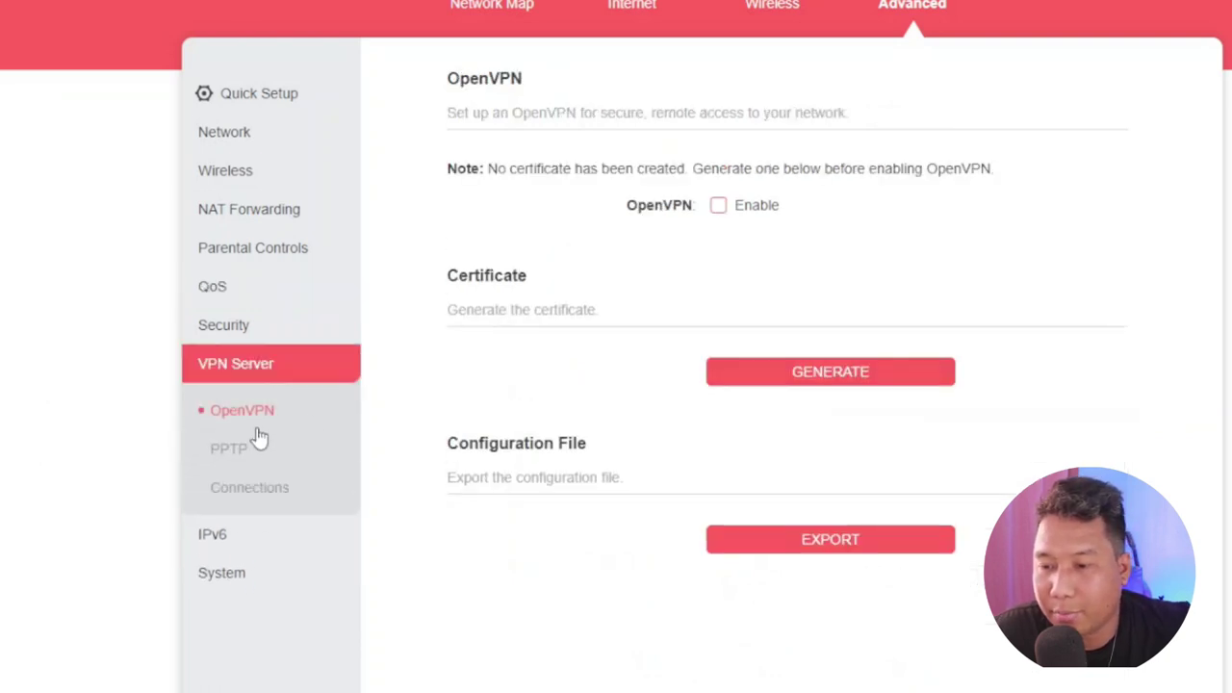
{"action": "left_click", "coordinate": [239, 454]}
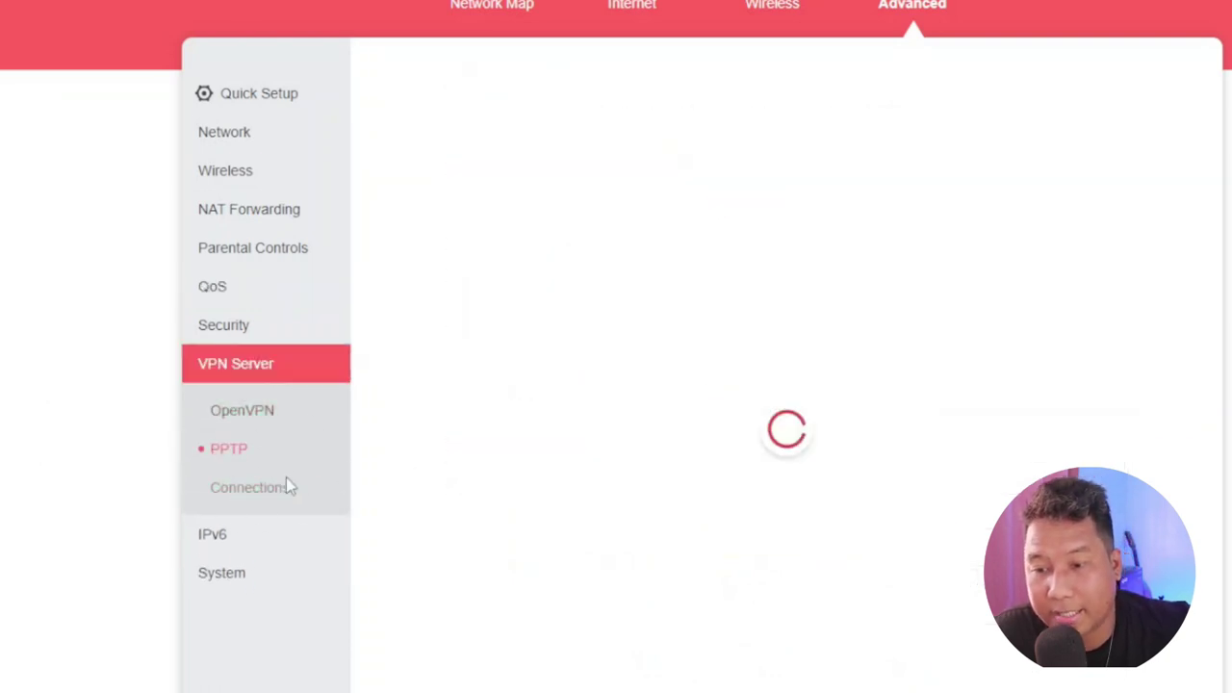
{"action": "left_click", "coordinate": [264, 498]}
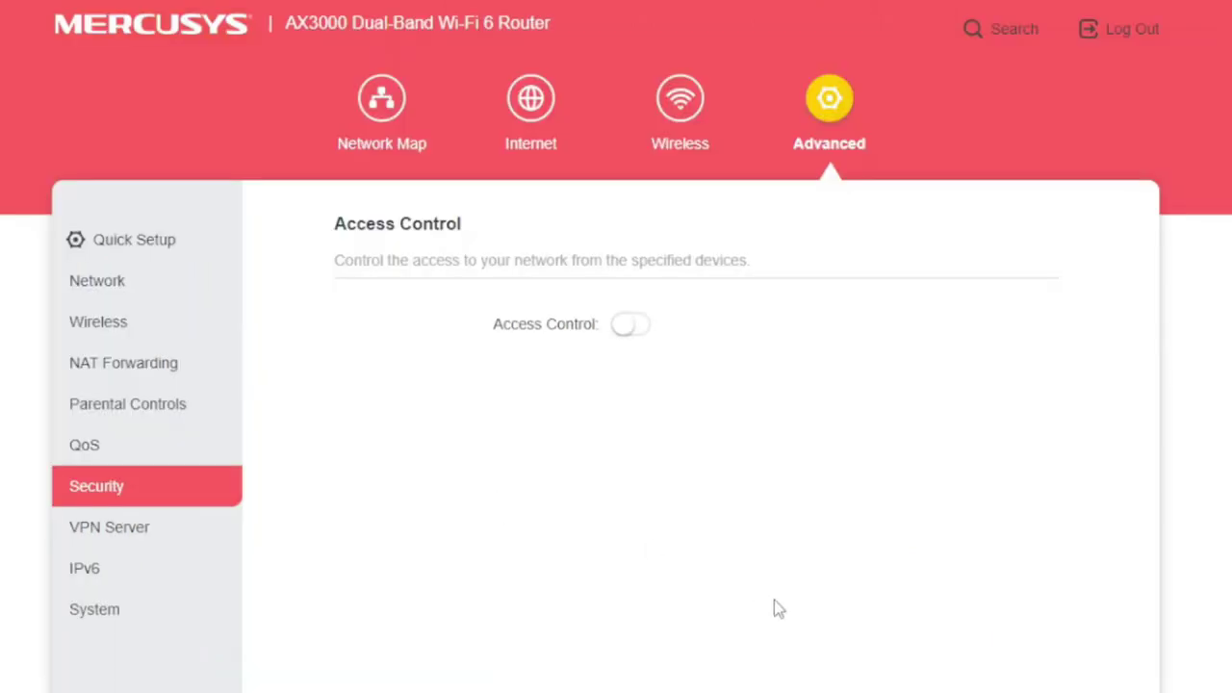
Enable Access Control in Blacklist mode, cancel the Add devices dialog, and go to IP & MAC Binding
{"action": "left_click", "coordinate": [147, 502]}
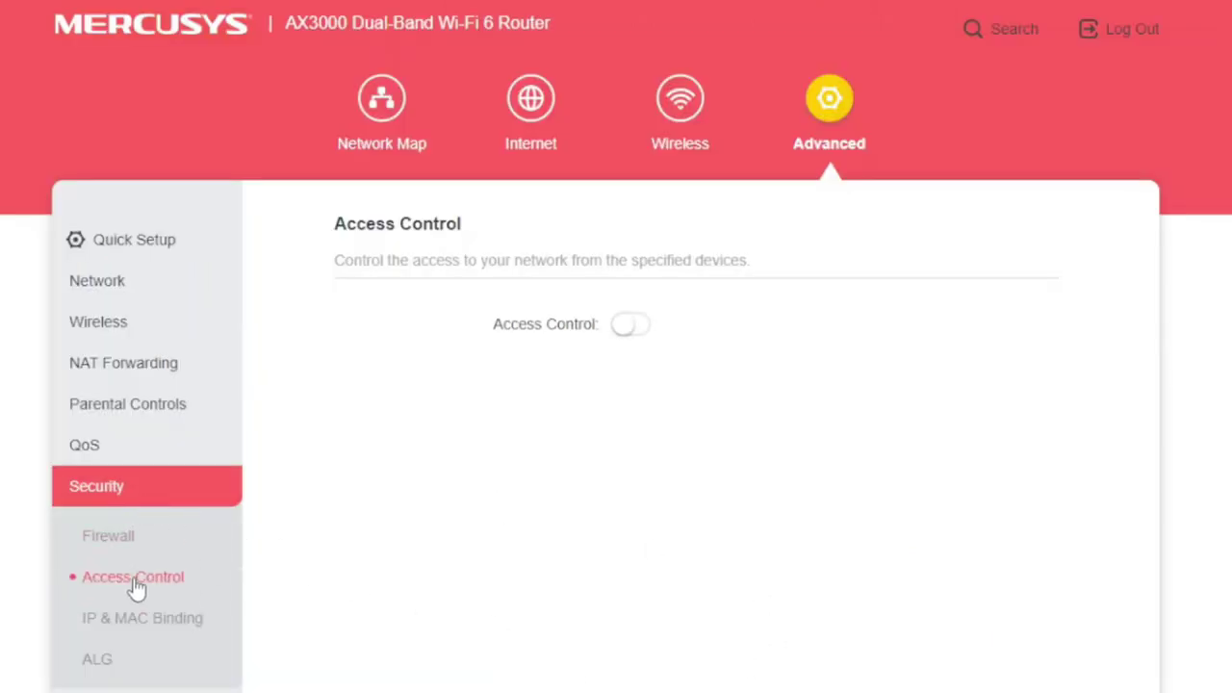
{"action": "left_click", "coordinate": [635, 329]}
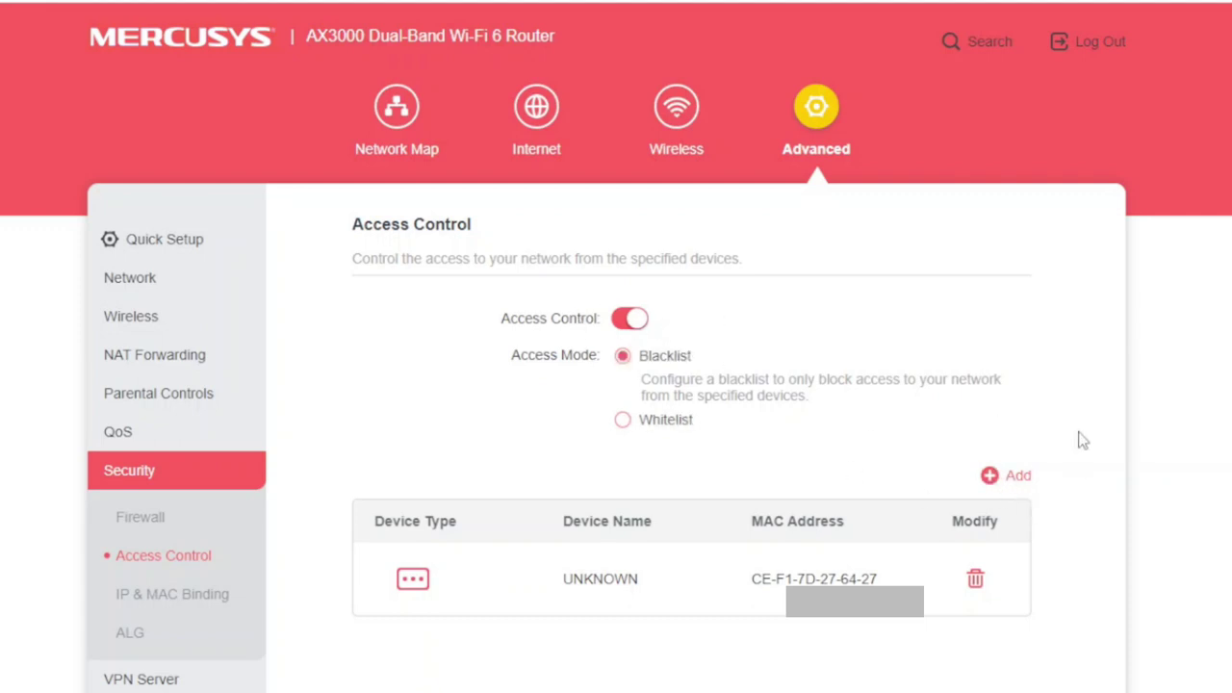
{"action": "left_click", "coordinate": [1009, 479]}
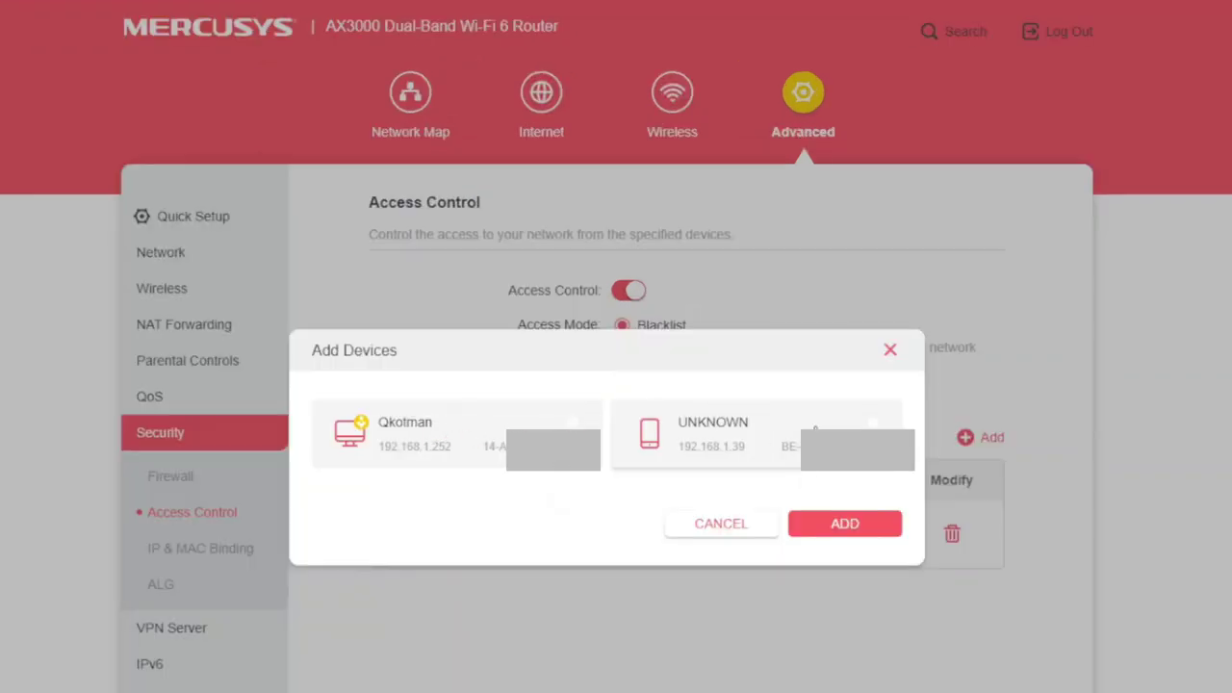
{"action": "left_click", "coordinate": [751, 529]}
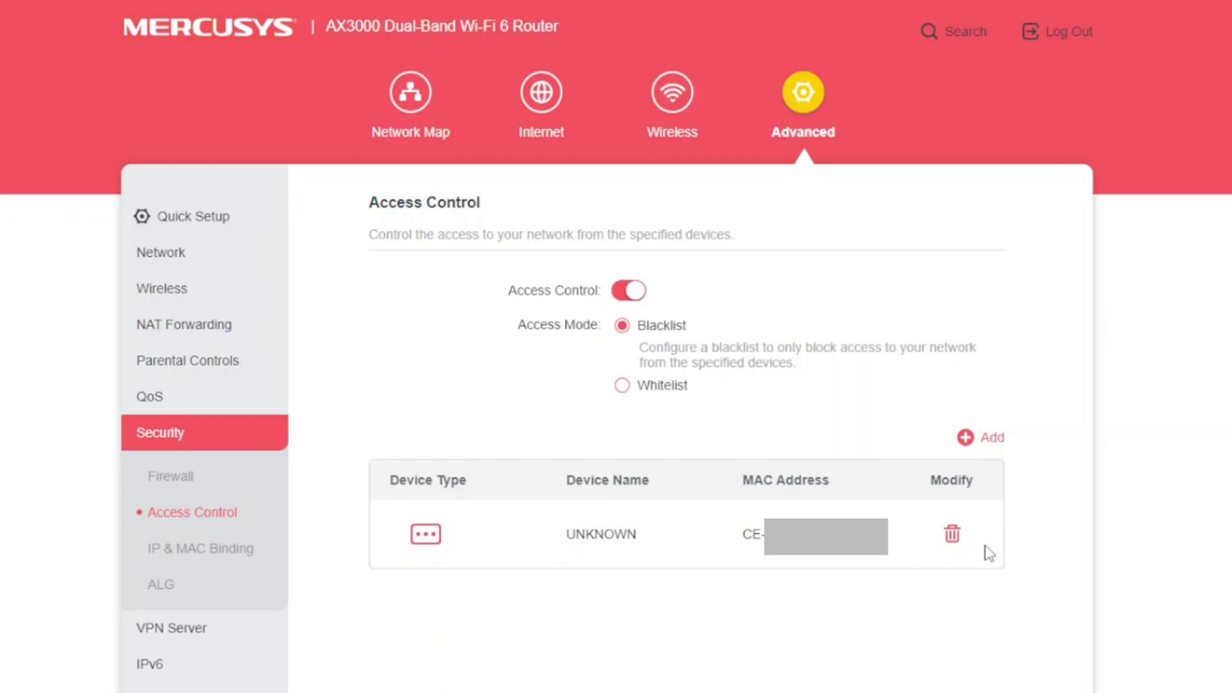
{"action": "left_click", "coordinate": [216, 547]}
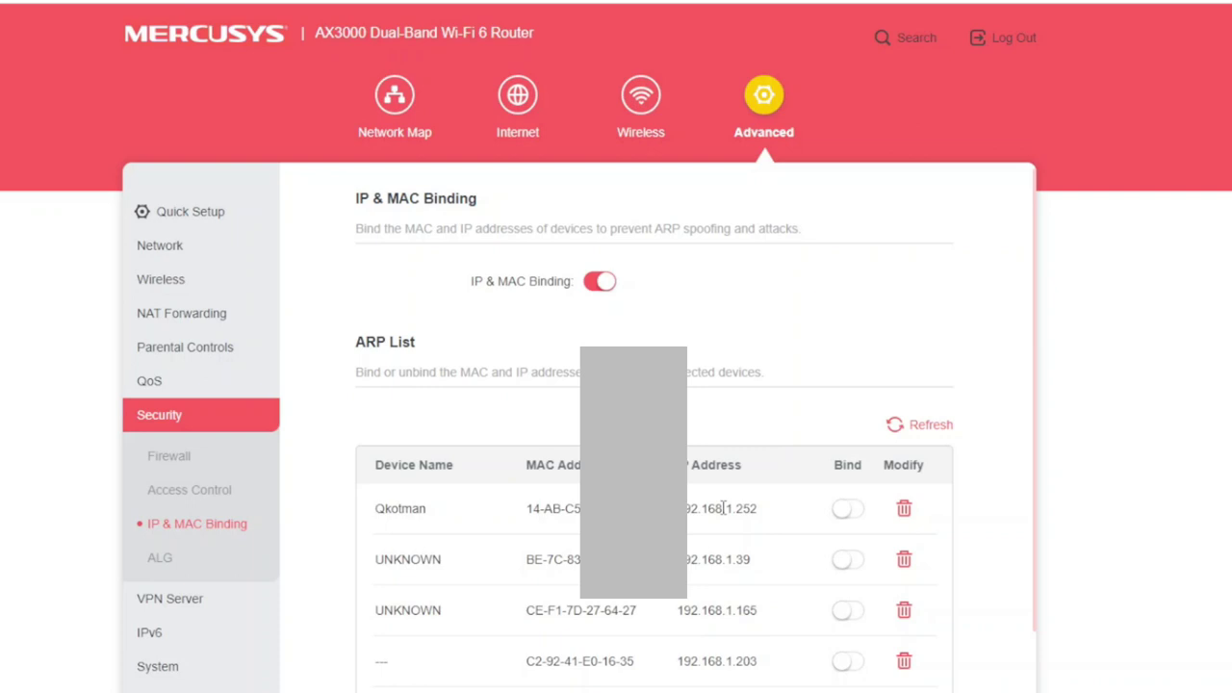
Select the first ARP entry's MAC and IP, toggle its Bind, and delete the Qkotman entry
{"action": "left_click_drag", "start_coordinate": [769, 520], "coordinate": [527, 516]}
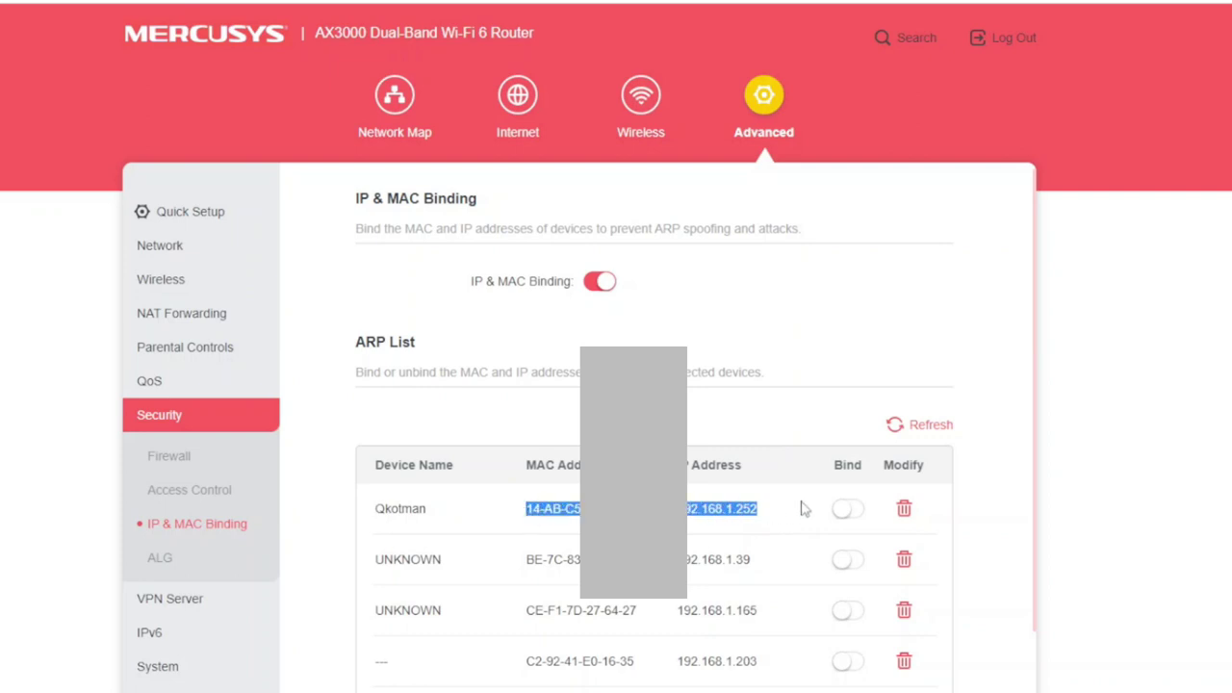
{"action": "left_click", "coordinate": [851, 508]}
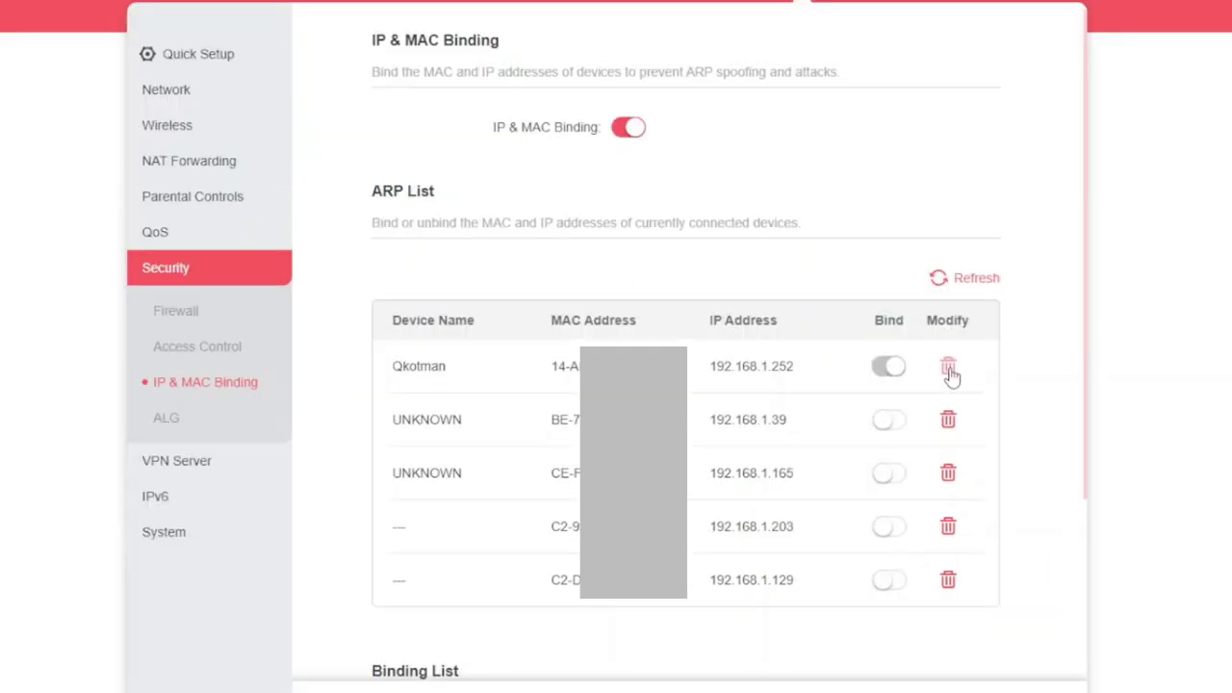
{"action": "left_click", "coordinate": [904, 508]}
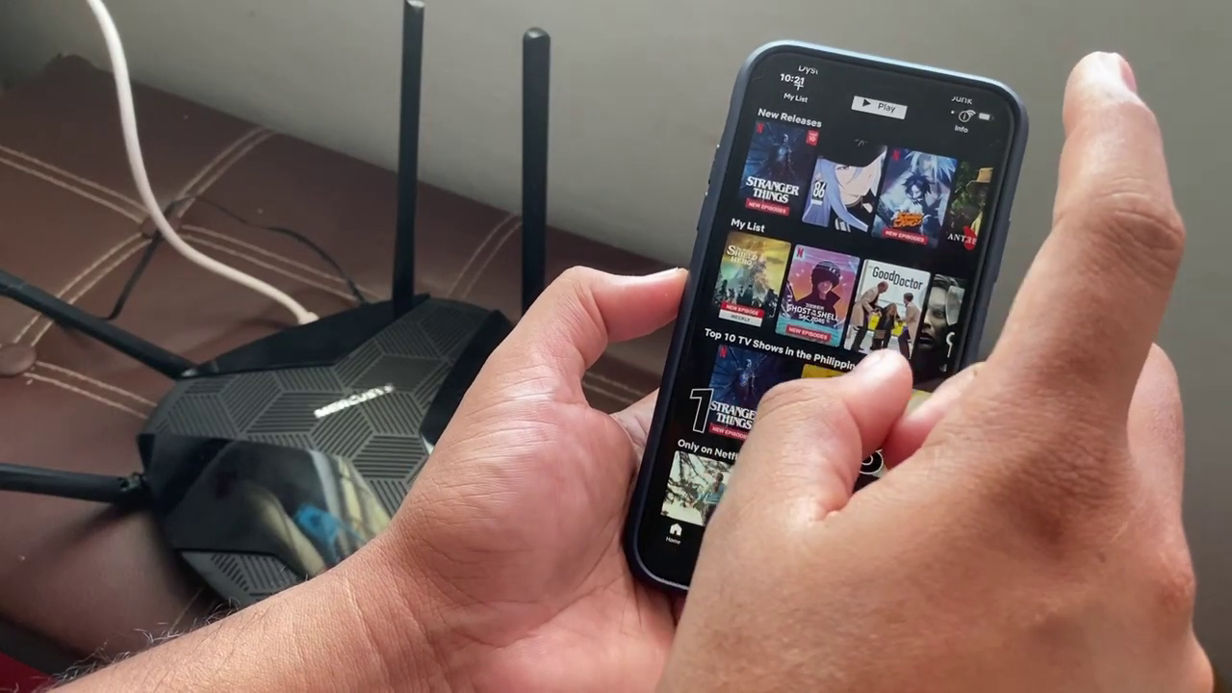
Start playing Hunter X Hunter from the Trending Now row of the home feed
{"action": "scroll", "coordinate": [867, 318], "scroll_direction": "down", "scroll_amount": 3}
{"action": "scroll", "coordinate": [847, 366], "scroll_direction": "down", "scroll_amount": 5}
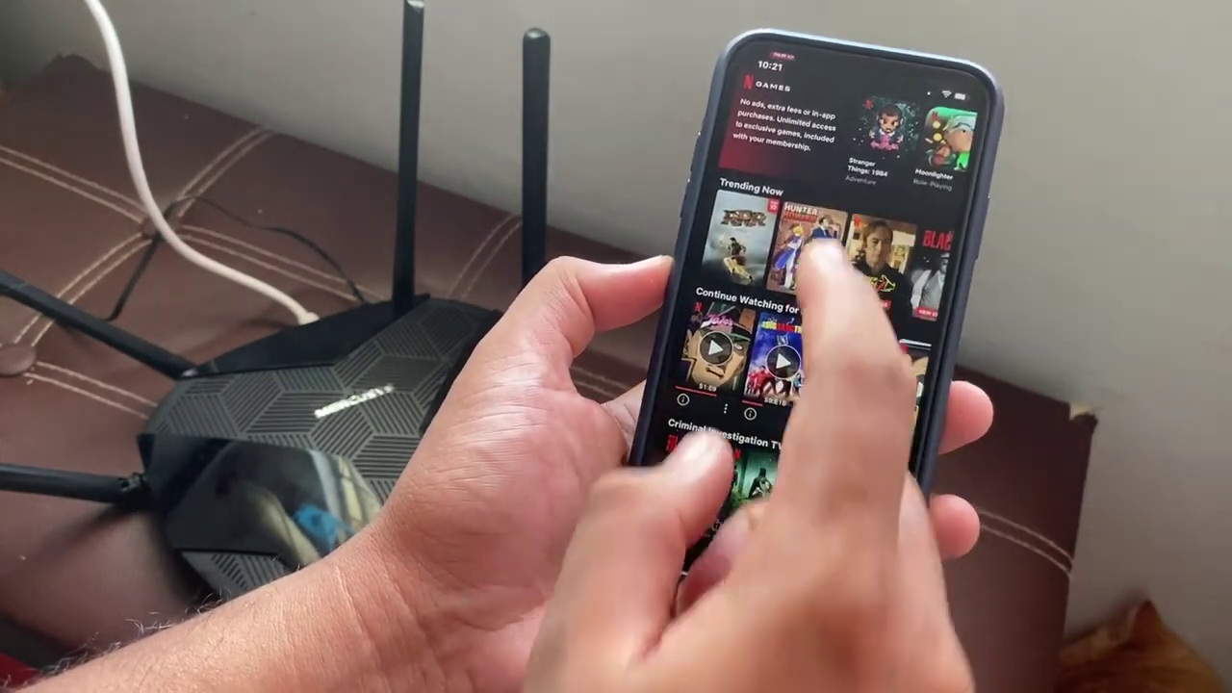
{"action": "left_click", "coordinate": [806, 249]}
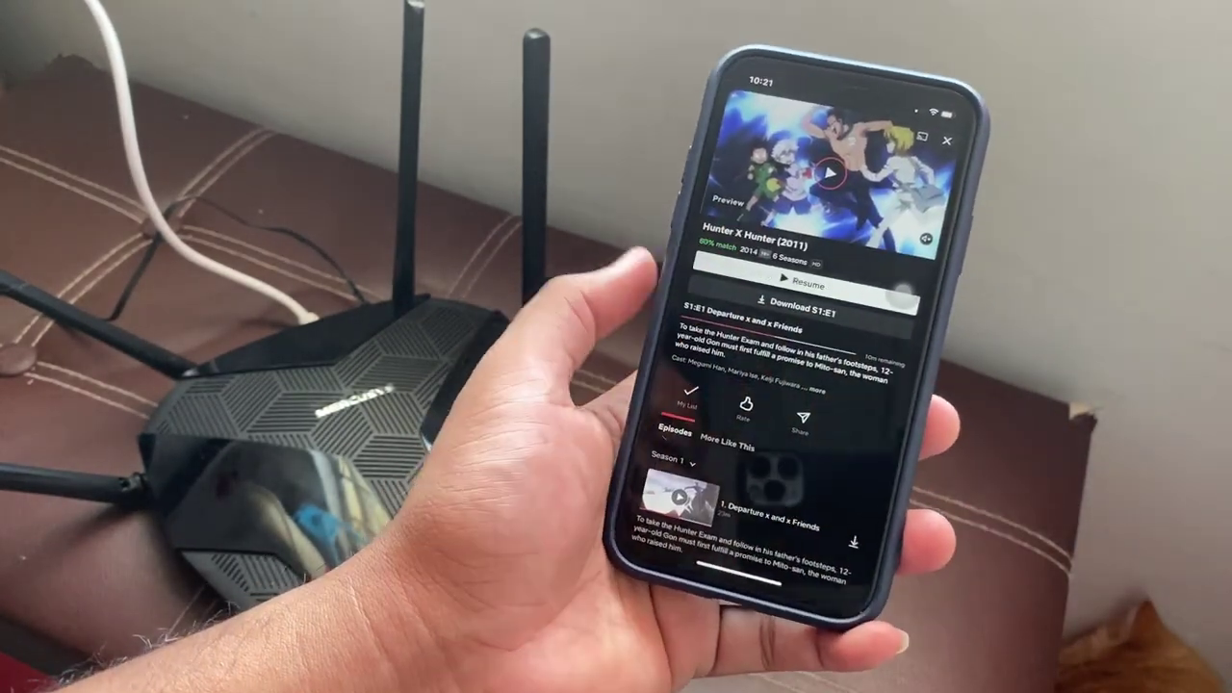
{"action": "left_click", "coordinate": [828, 294]}
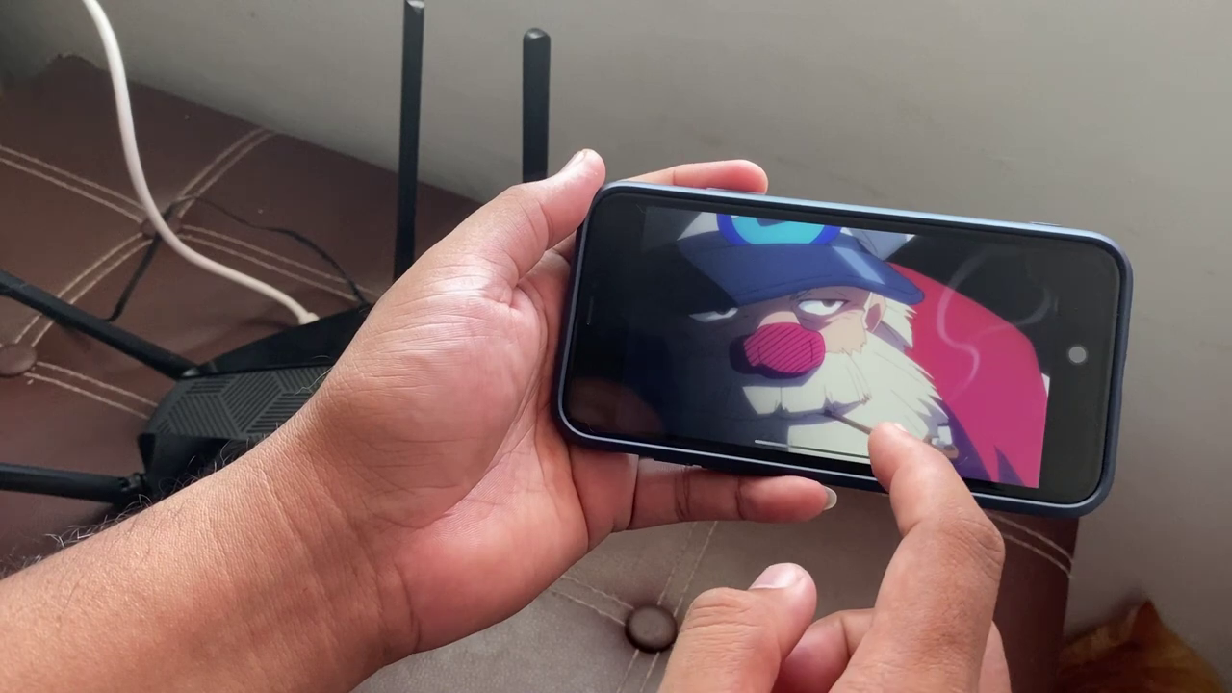
Move to episode 2, skip its intro, and seek about five minutes ahead
{"action": "left_click", "coordinate": [878, 433]}
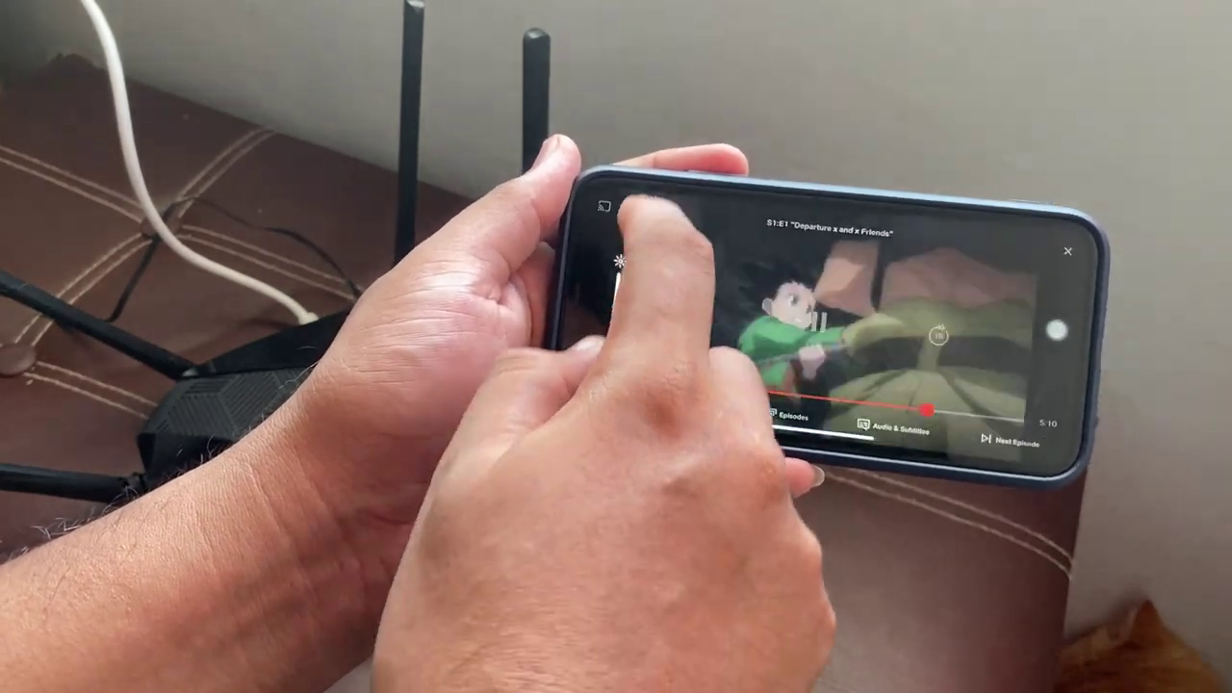
{"action": "left_click", "coordinate": [640, 246]}
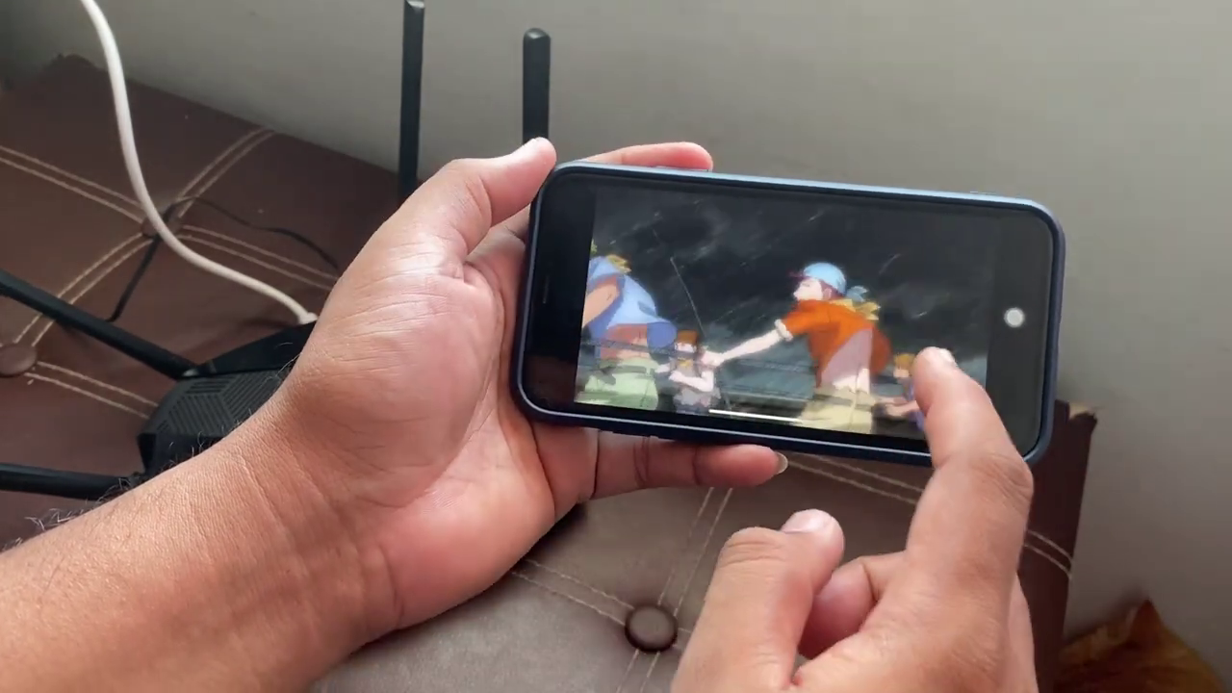
{"action": "left_click", "coordinate": [881, 404]}
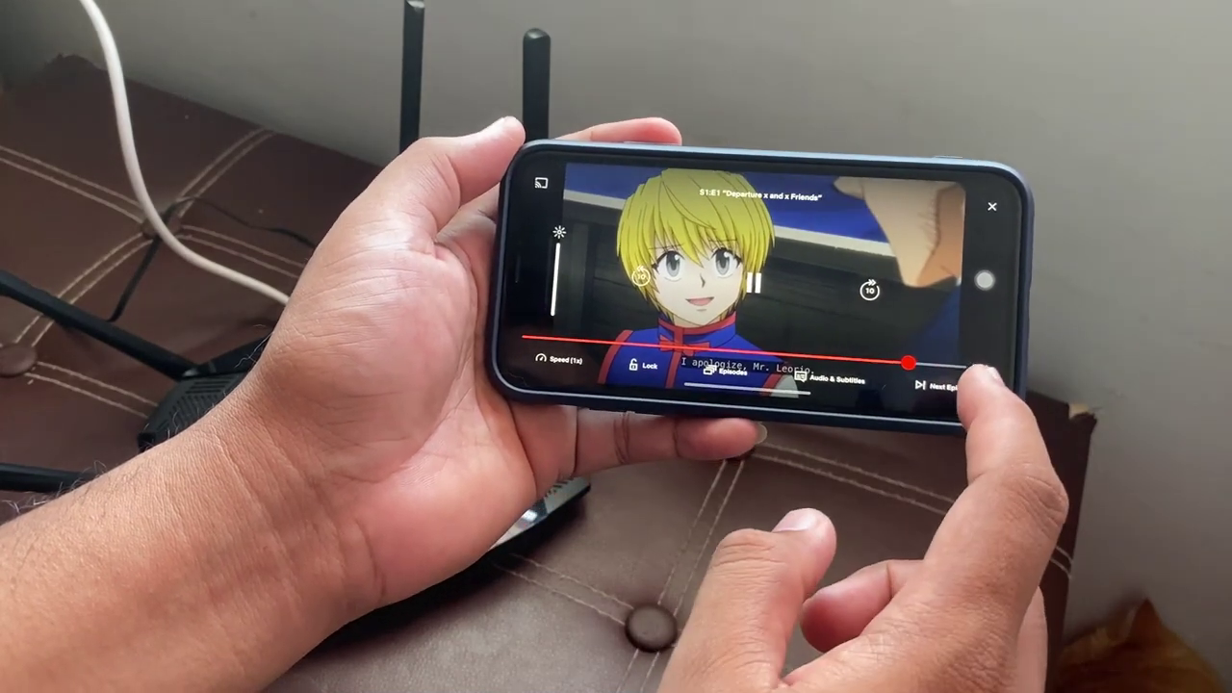
{"action": "left_click", "coordinate": [948, 400]}
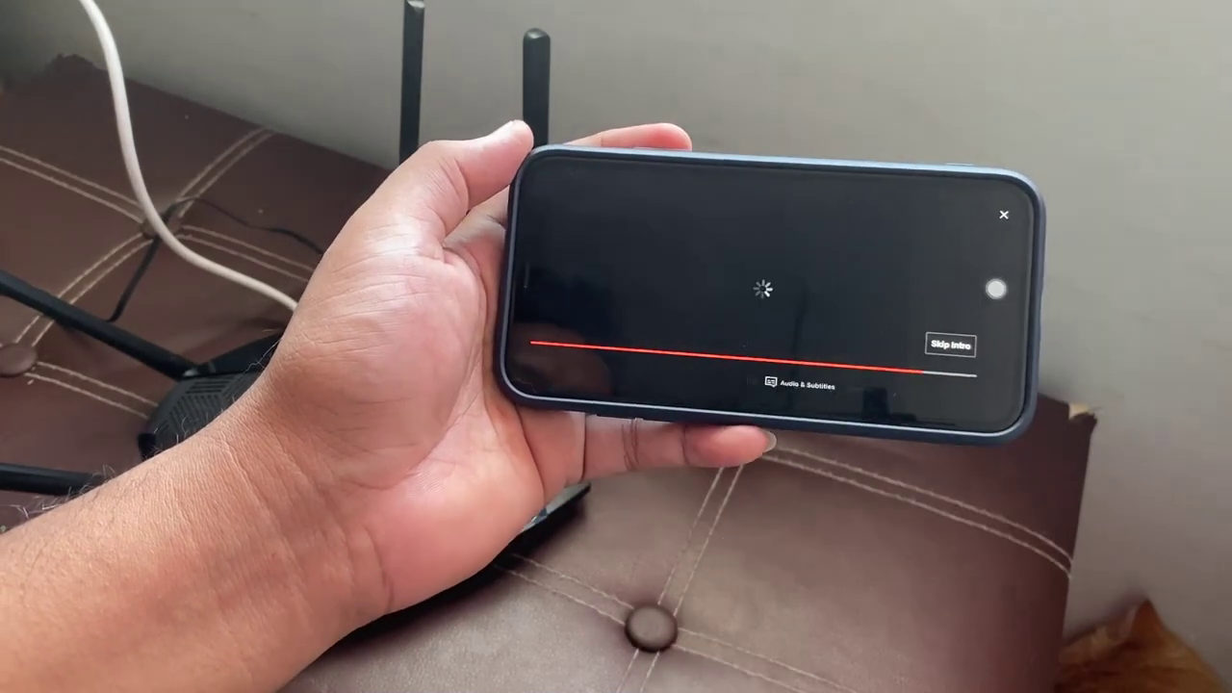
{"action": "left_click", "coordinate": [967, 322]}
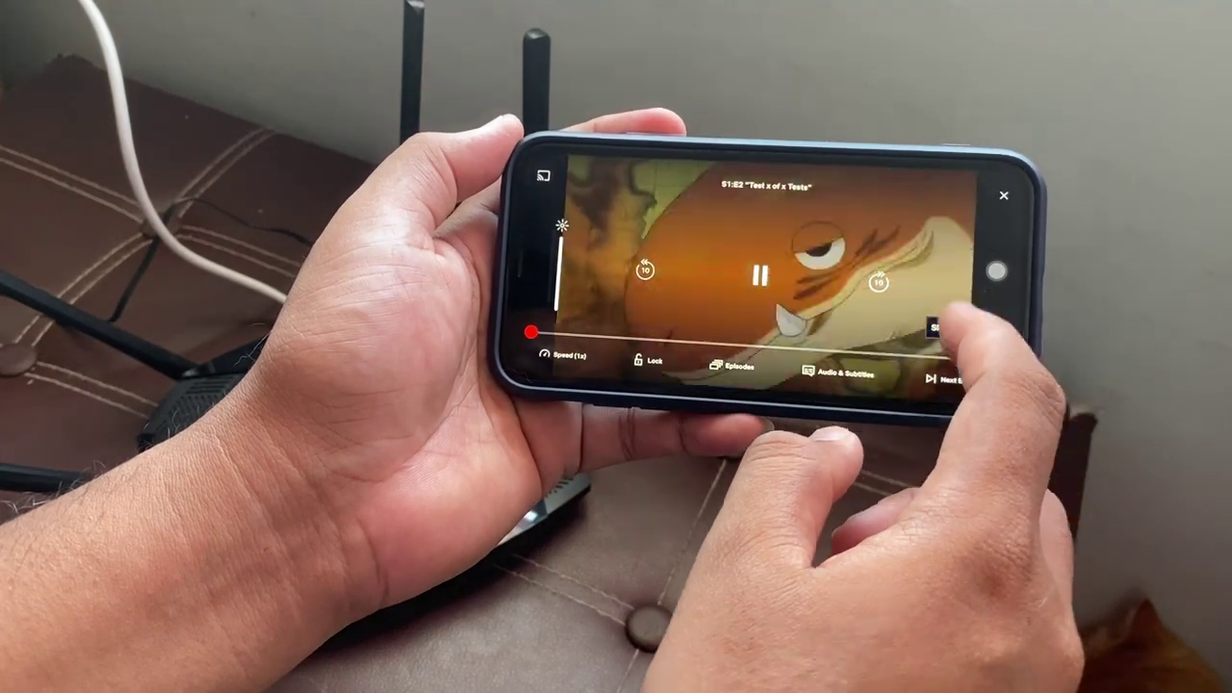
{"action": "left_click", "coordinate": [952, 328]}
{"action": "left_click_drag", "start_coordinate": [568, 339], "coordinate": [655, 339]}
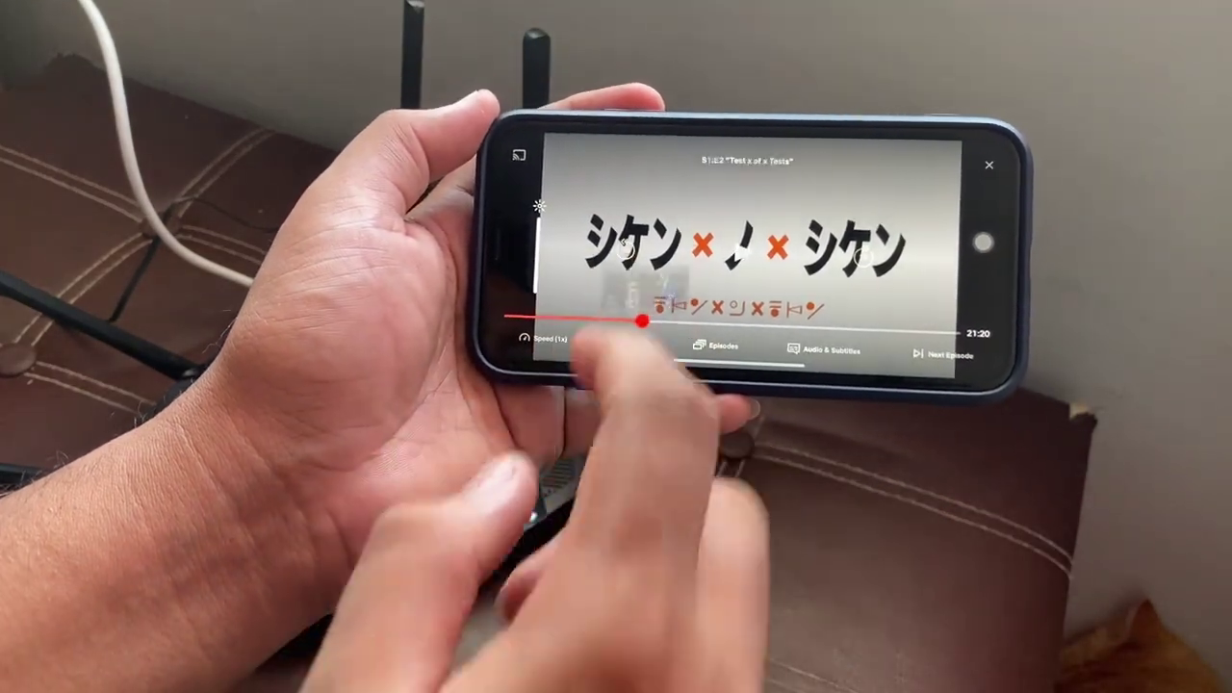